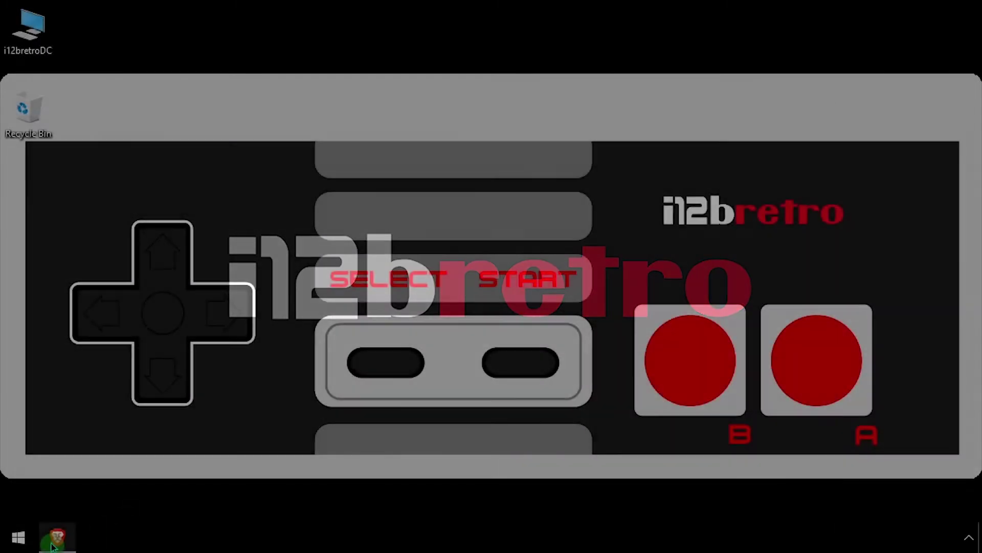
{"action": "left_click", "coordinate": [57, 537]}
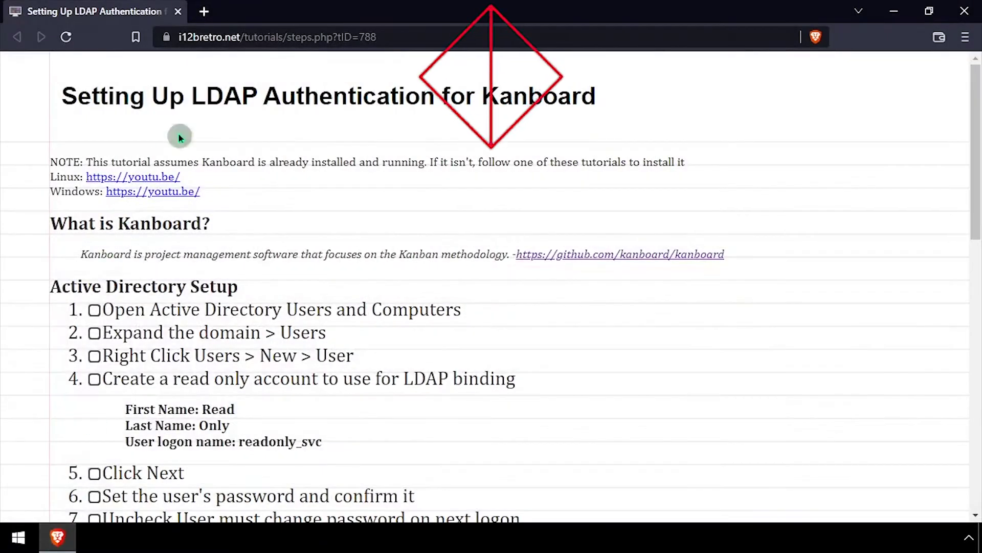
{"action": "left_click", "coordinate": [204, 11]}
{"action": "type", "text": "ht"}
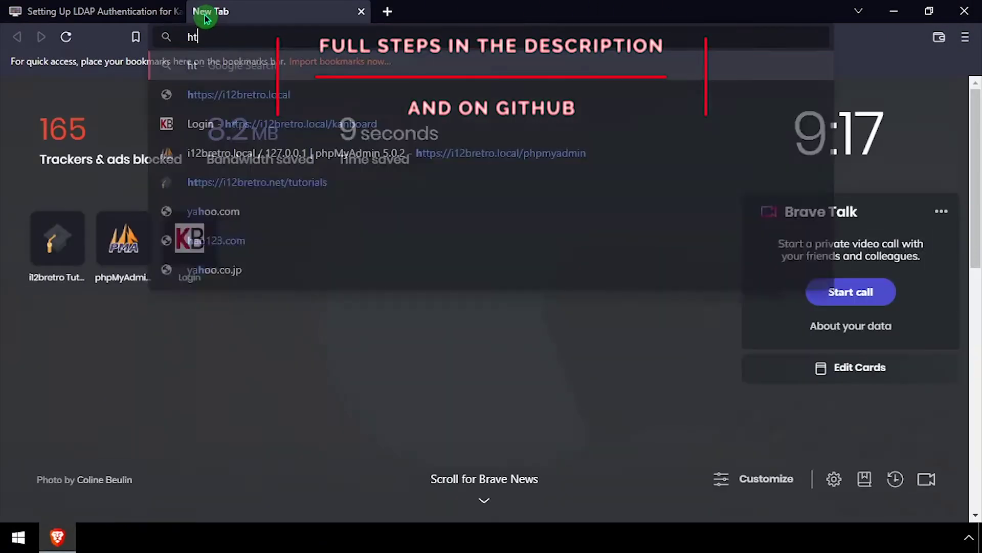
{"action": "type", "text": "tps://i12bretro.local/kanboard"}
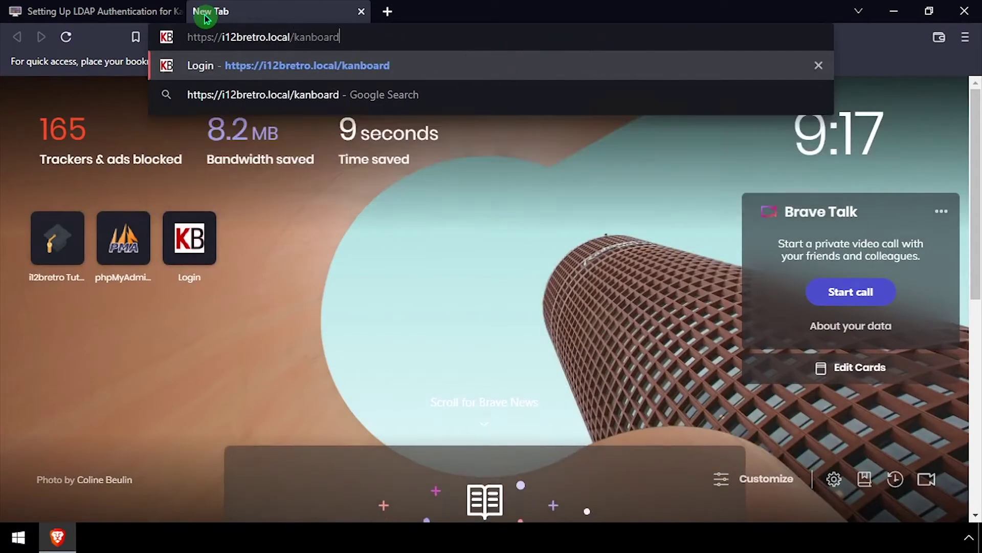
{"action": "key", "text": "Return"}
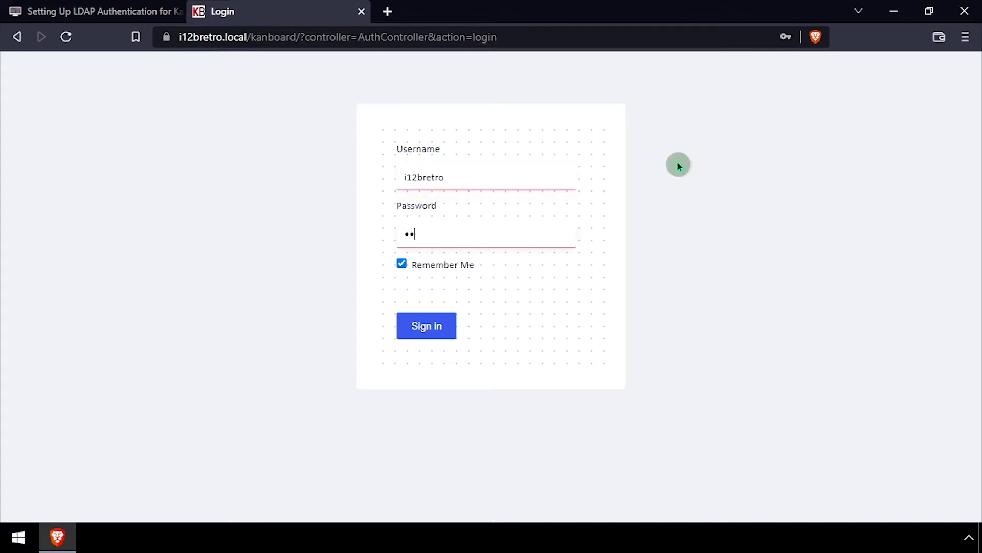
{"action": "key", "text": "Return"}
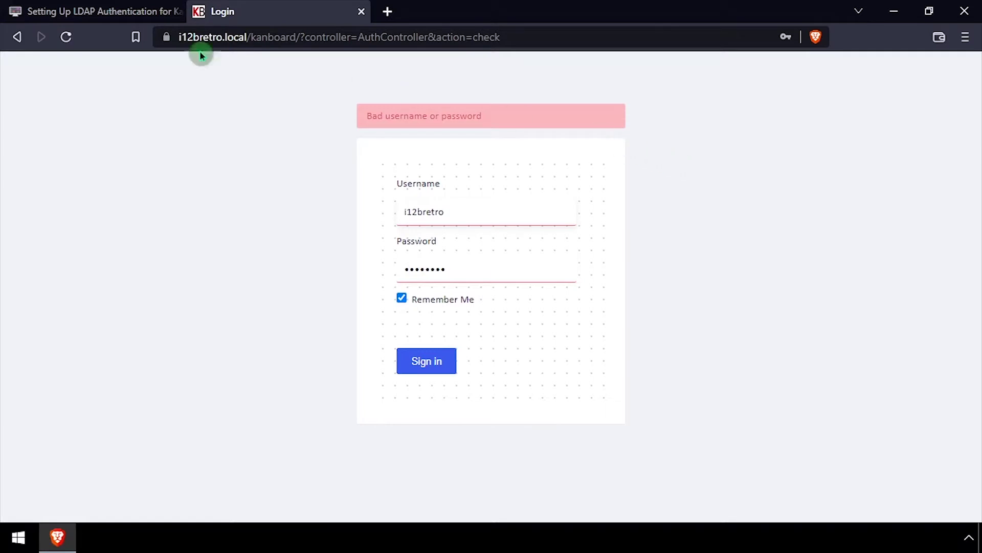
Step: Launch Active Directory Users and Computers from Administrative Tools and start a new user in Users
{"action": "left_click", "coordinate": [82, 22]}
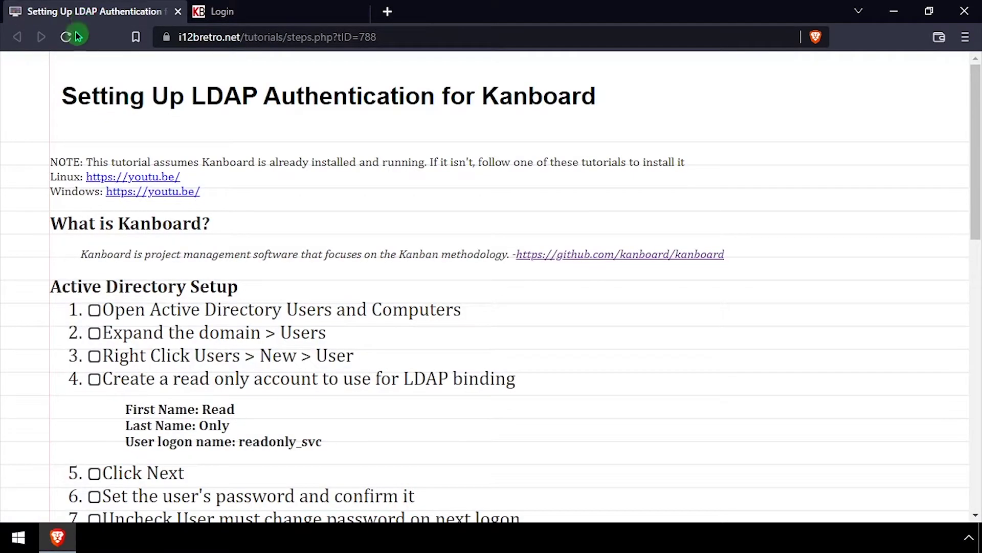
{"action": "left_click", "coordinate": [28, 545]}
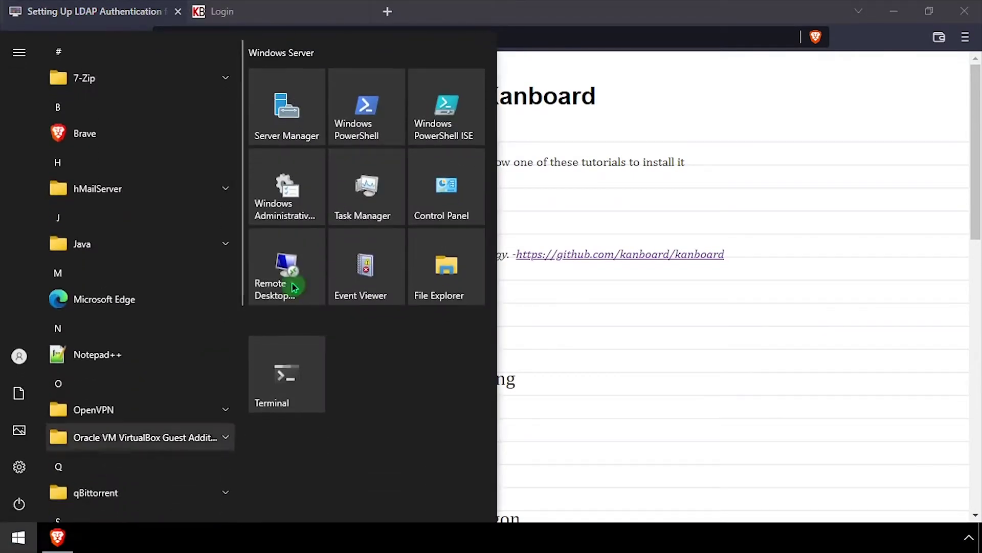
{"action": "left_click", "coordinate": [311, 197]}
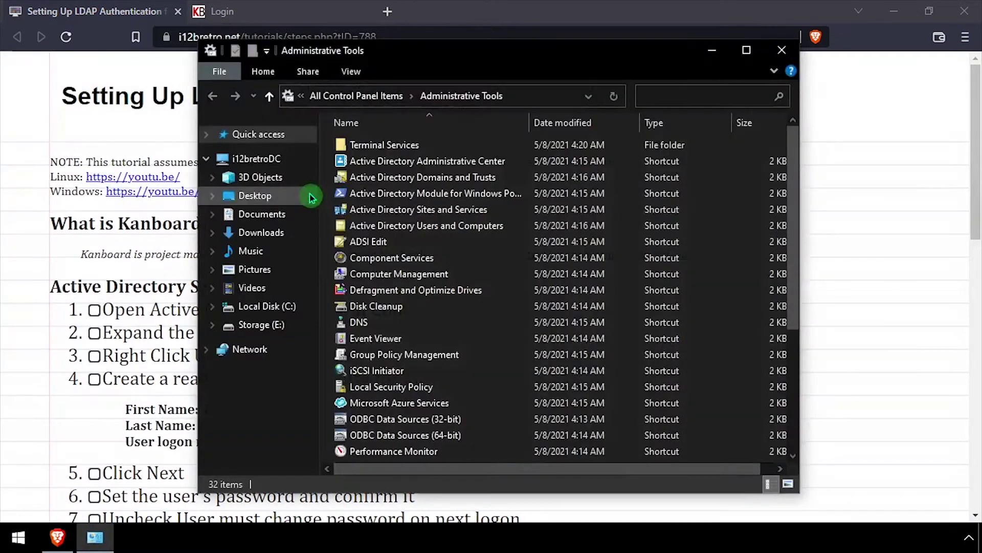
{"action": "left_click", "coordinate": [419, 229]}
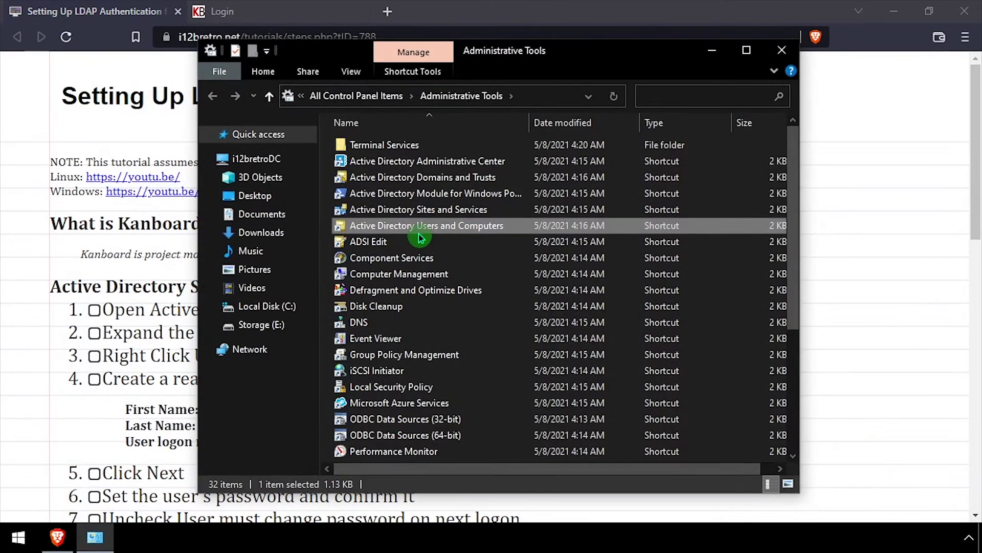
{"action": "double_click", "coordinate": [419, 236]}
{"action": "scroll", "coordinate": [418, 240], "scroll_direction": "down", "scroll_amount": 4}
{"action": "left_click", "coordinate": [133, 261]}
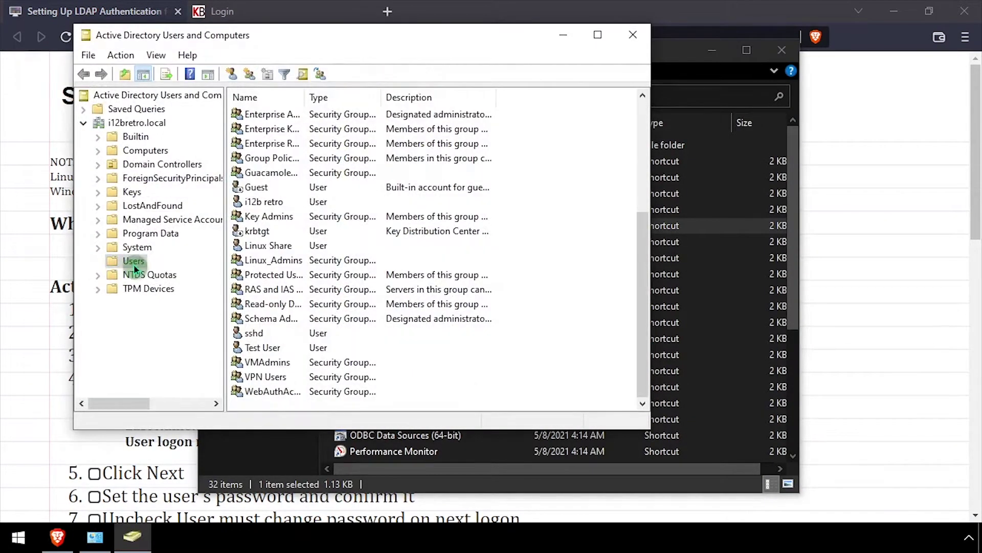
{"action": "right_click", "coordinate": [134, 264]}
{"action": "mouse_move", "coordinate": [184, 308]}
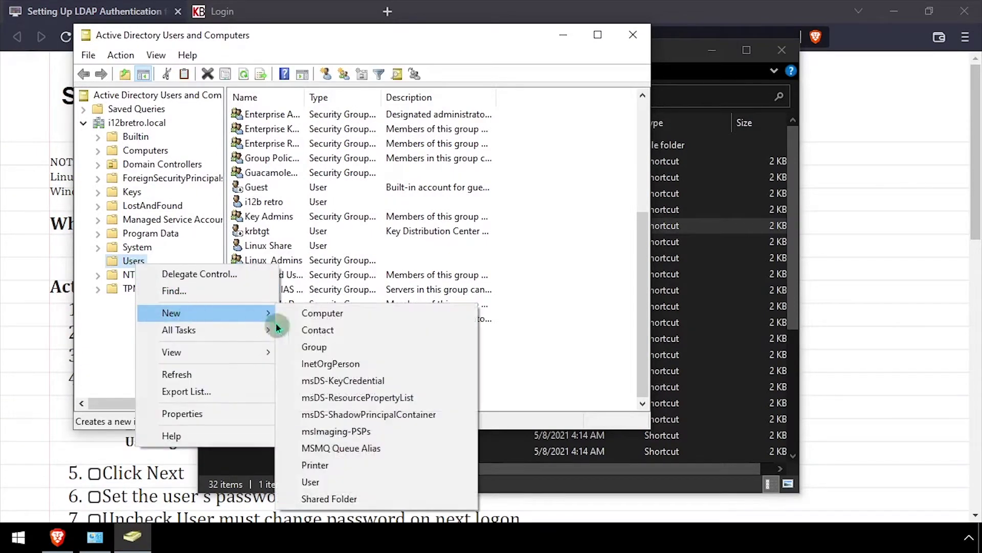
{"action": "left_click", "coordinate": [323, 482]}
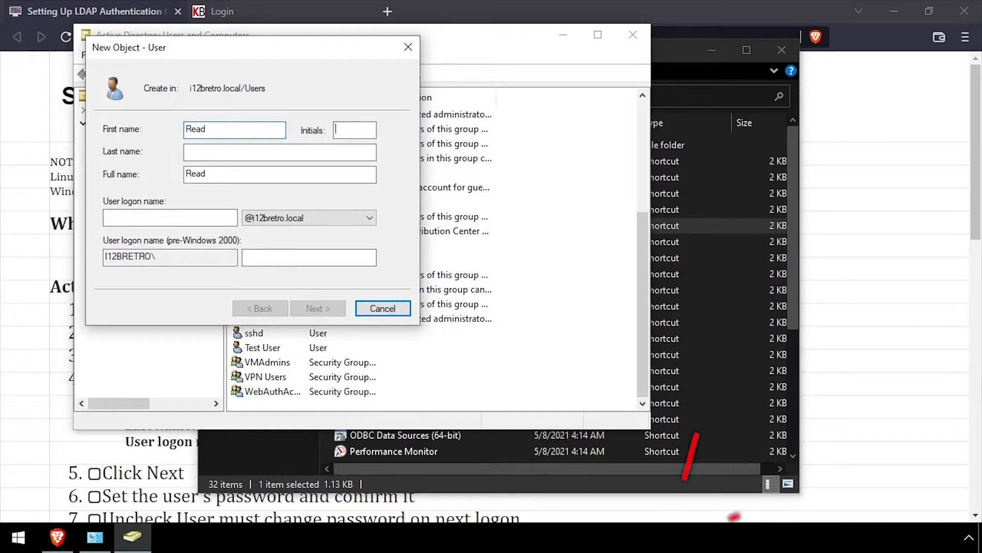
Step: Fill in the Read Only user with logon readonly_svc and a never-expiring password
{"action": "key", "text": "Tab"}
{"action": "type", "text": "Only"}
{"action": "key", "text": "Tab"}
{"action": "key", "text": "Tab"}
{"action": "type", "text": "r"}
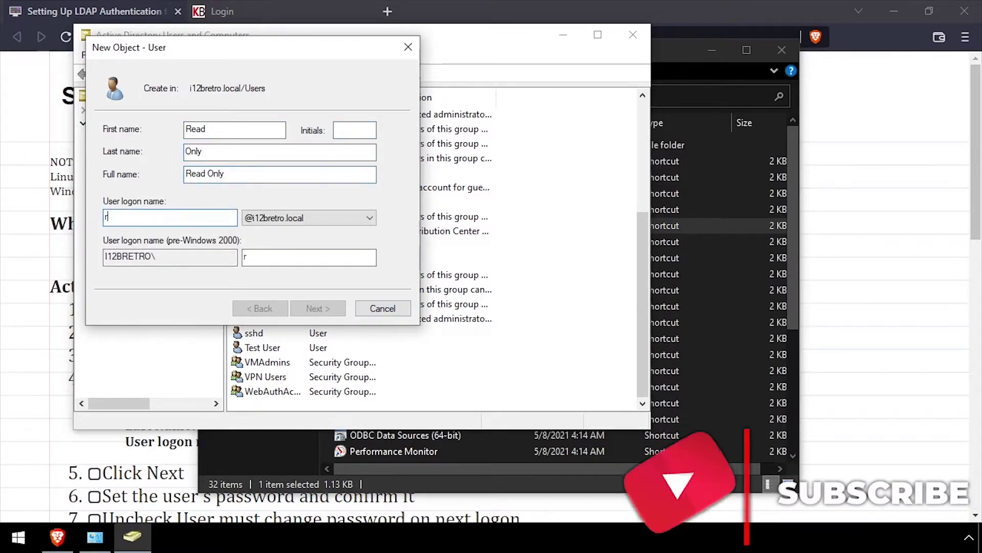
{"action": "type", "text": "eadonly_svc"}
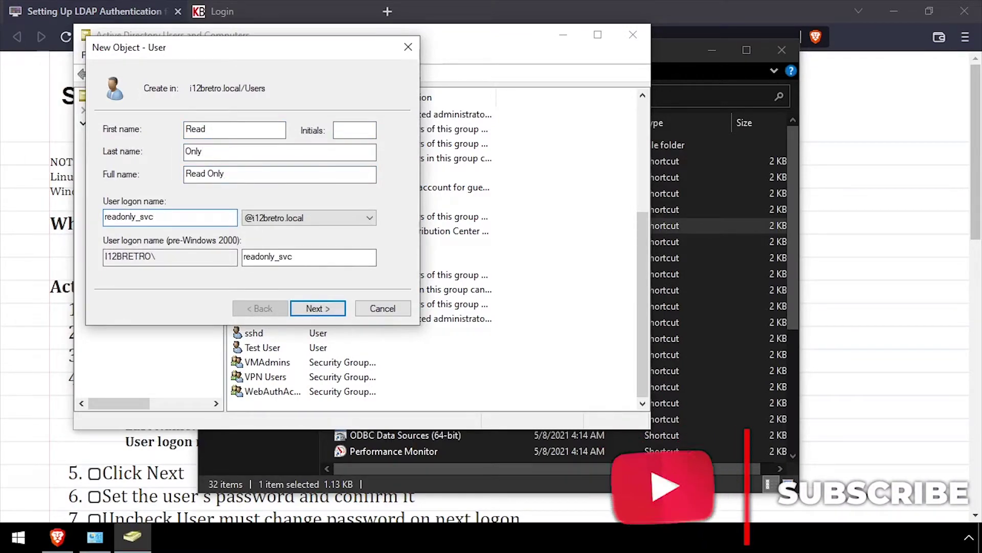
{"action": "left_click", "coordinate": [317, 306]}
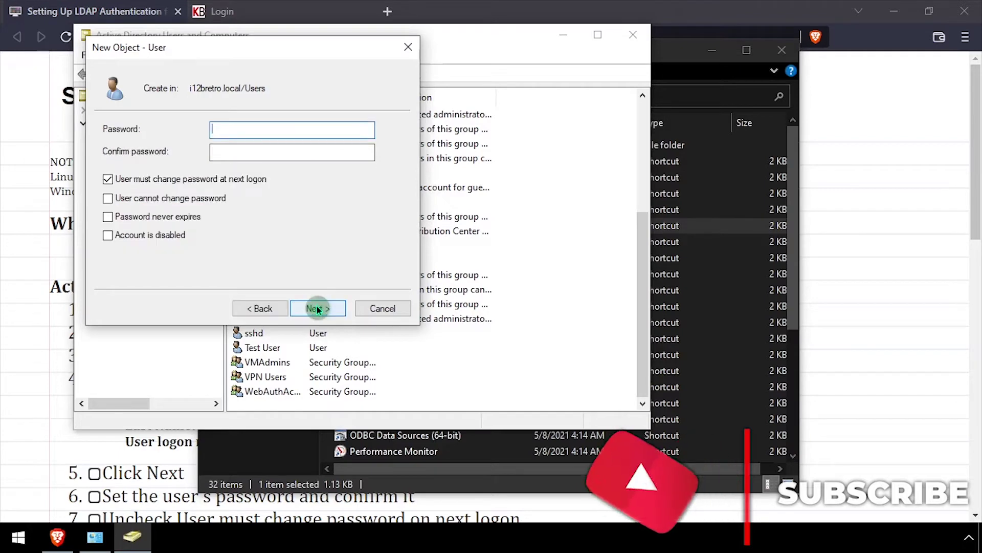
{"action": "type", "text": "••••••••"}
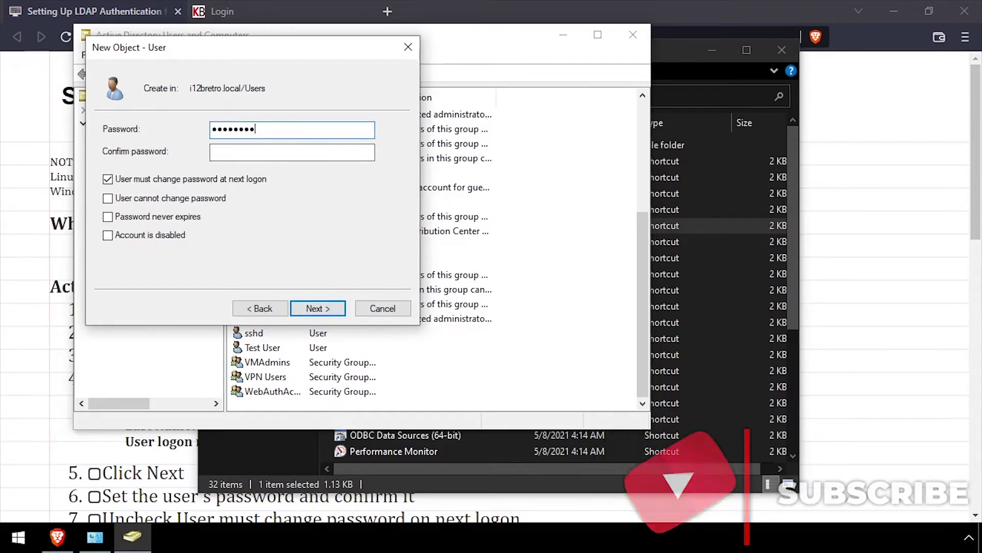
{"action": "type", "text": "••"}
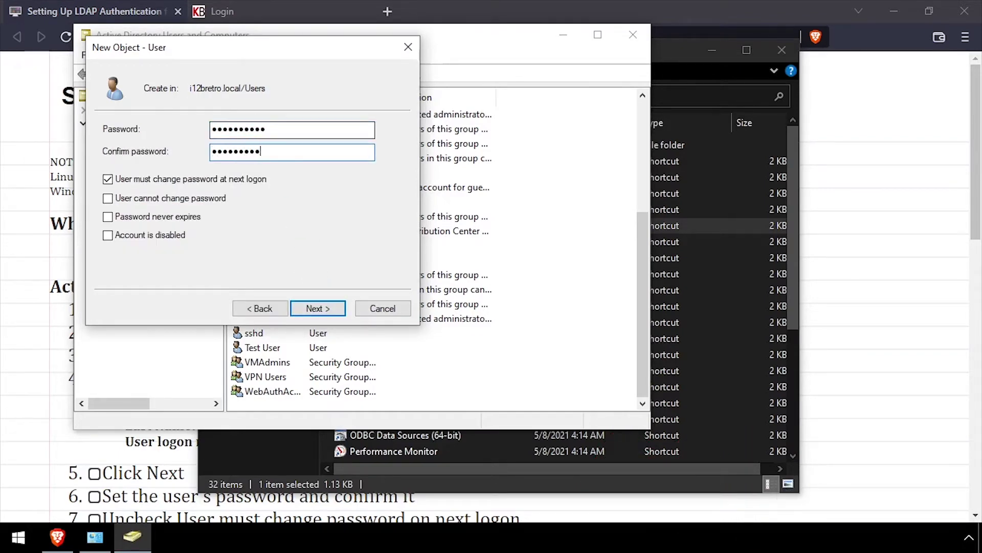
{"action": "left_click", "coordinate": [183, 180]}
{"action": "left_click", "coordinate": [178, 219]}
{"action": "left_click", "coordinate": [339, 308]}
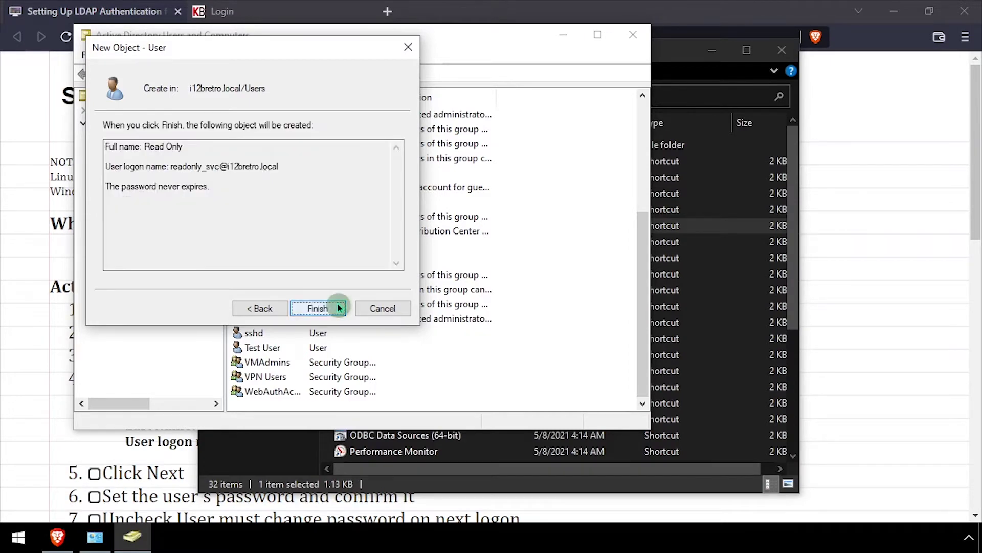
Step: Finish creating the Read Only user, then create a DevTeam group in Users
{"action": "left_click", "coordinate": [328, 308]}
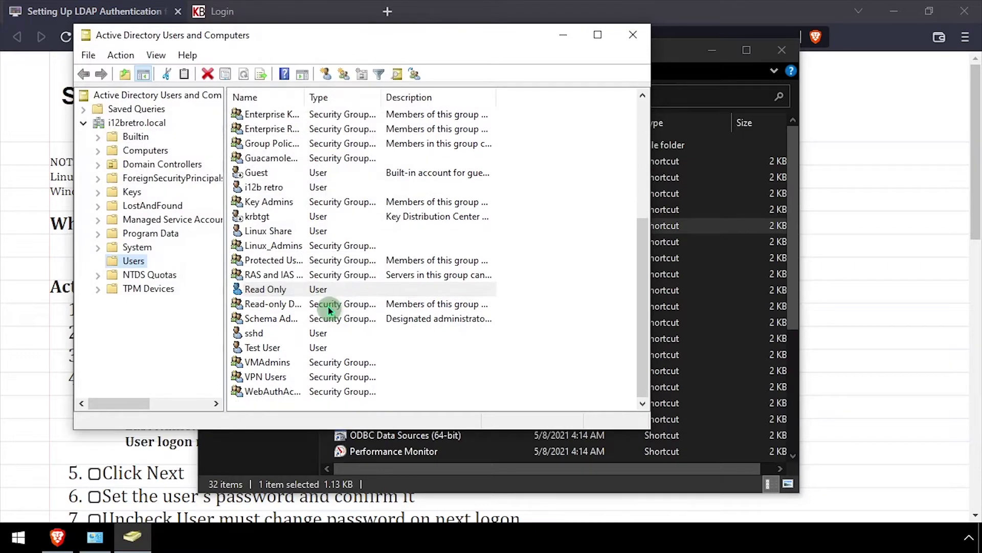
{"action": "left_click", "coordinate": [287, 291]}
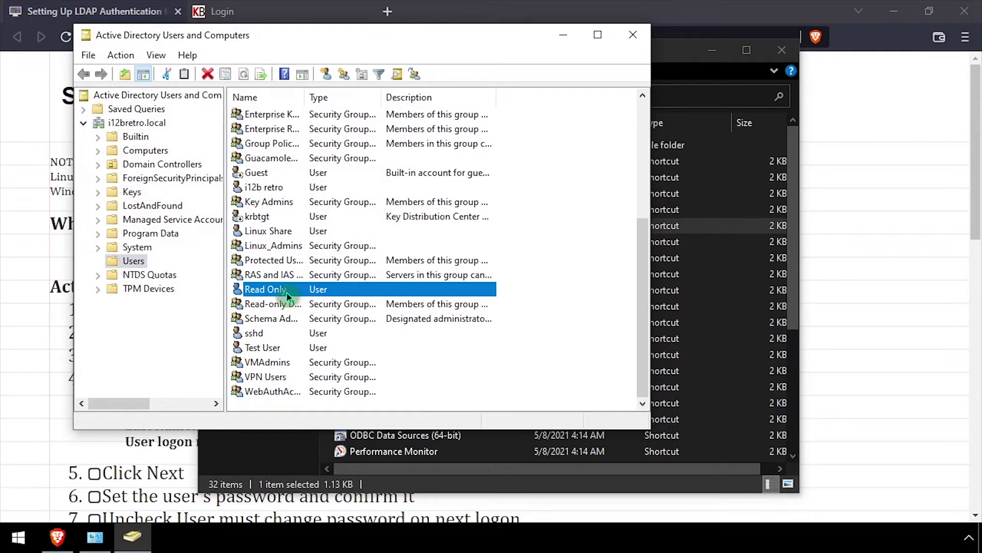
{"action": "right_click", "coordinate": [139, 261]}
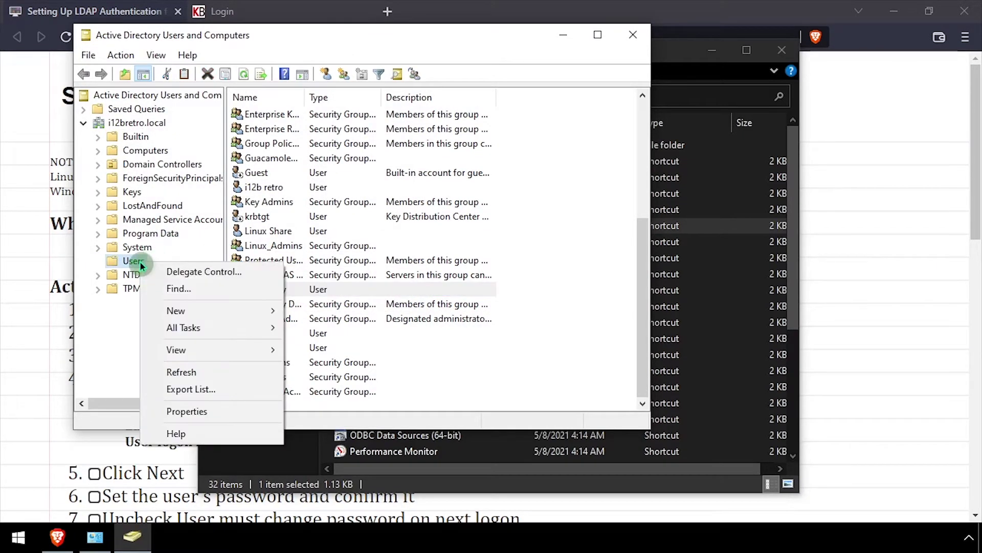
{"action": "mouse_move", "coordinate": [195, 312]}
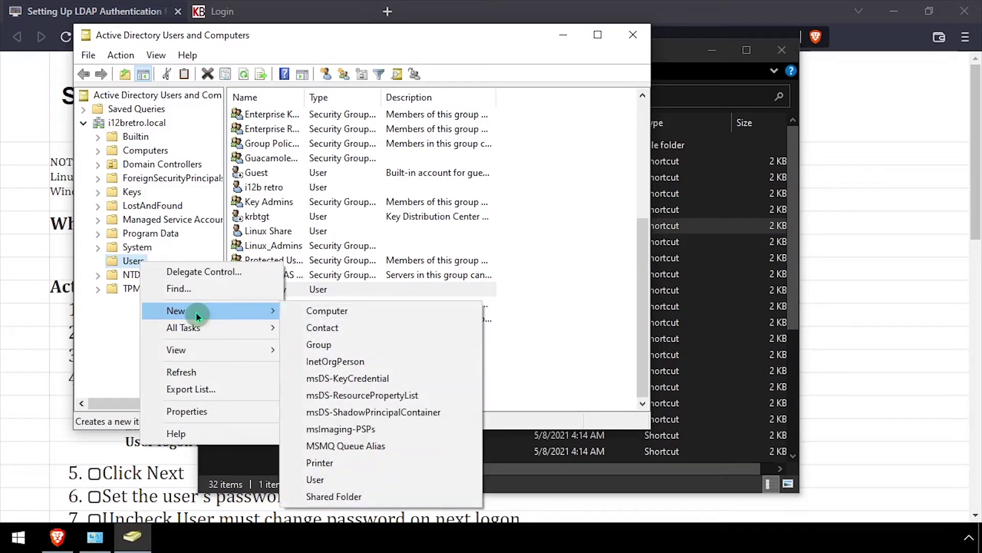
{"action": "left_click", "coordinate": [324, 344]}
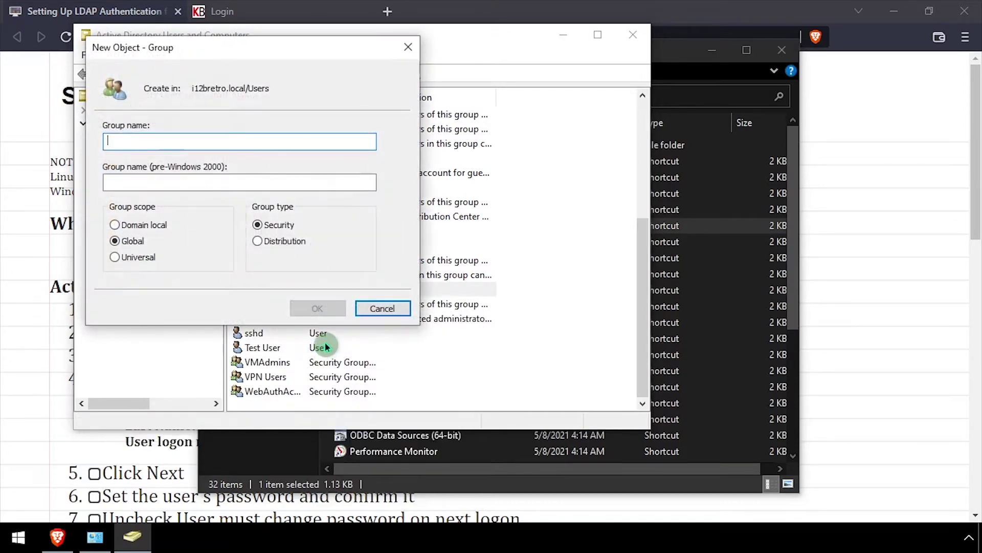
{"action": "type", "text": "DevTeam"}
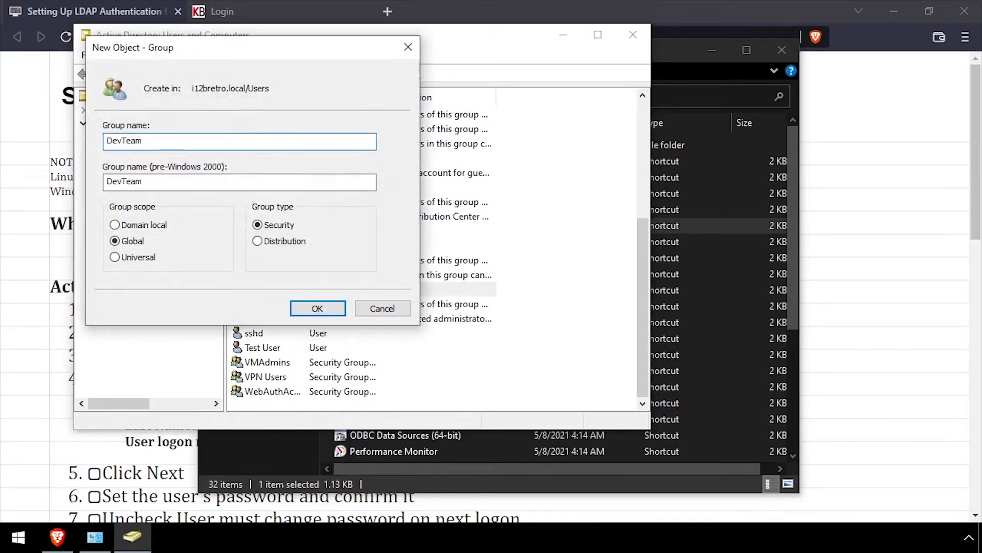
{"action": "left_click", "coordinate": [330, 309]}
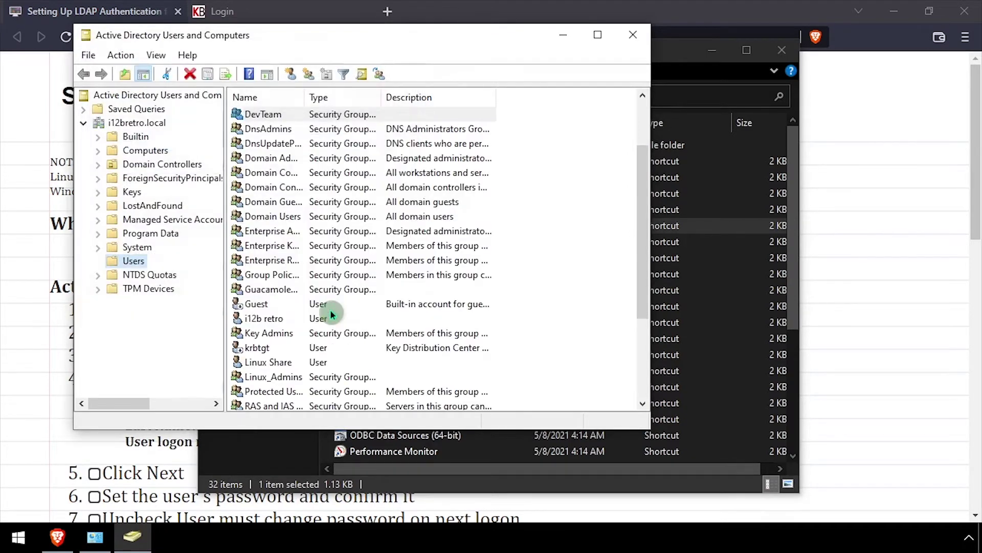
Step: Add the domain user to the DevTeam group's members and apply the change
{"action": "double_click", "coordinate": [276, 116]}
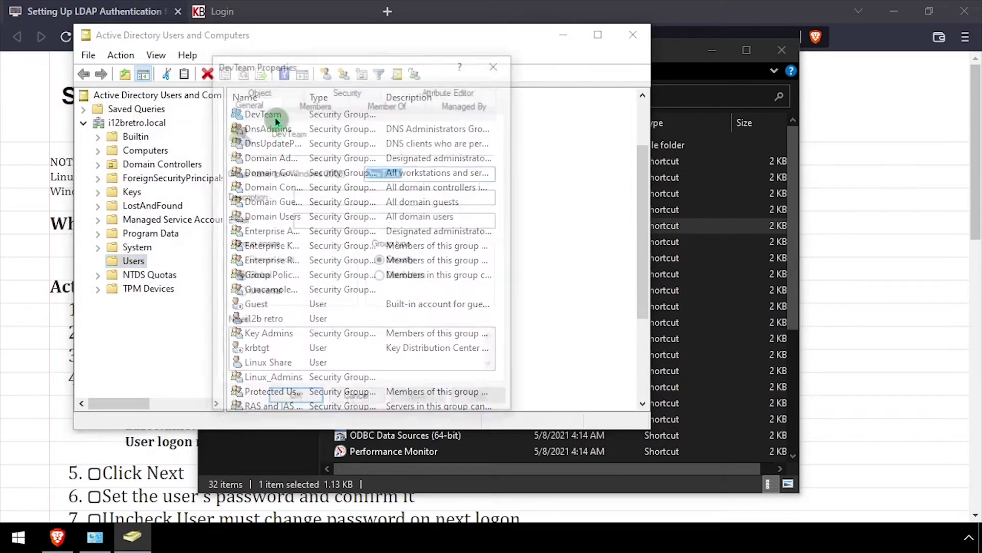
{"action": "left_click", "coordinate": [306, 108]}
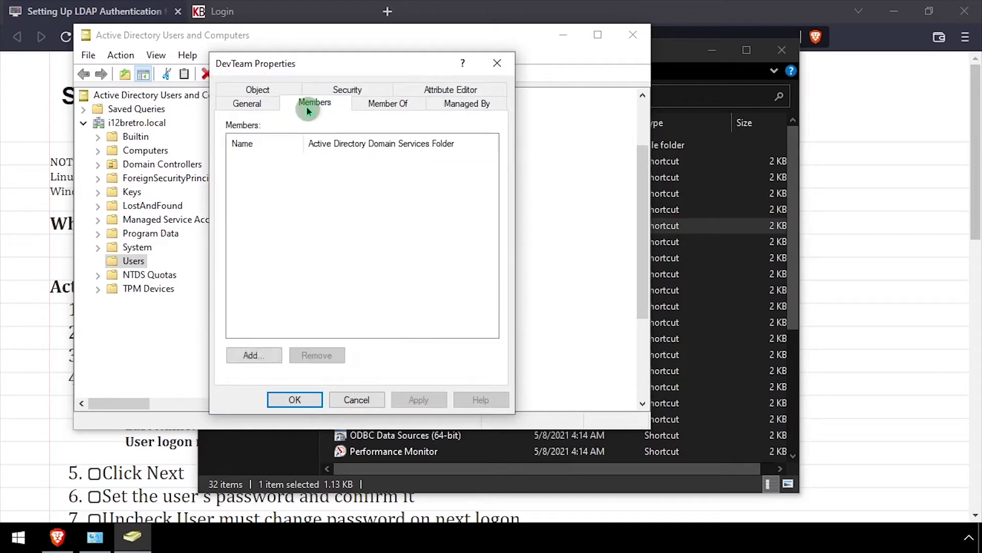
{"action": "left_click", "coordinate": [271, 353]}
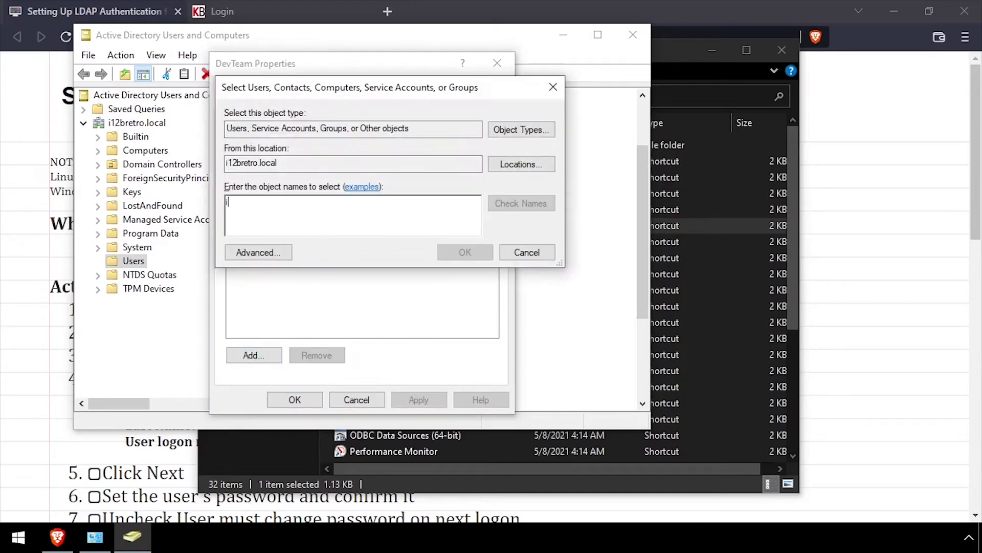
{"action": "type", "text": "i12bretro"}
{"action": "key", "text": "Return"}
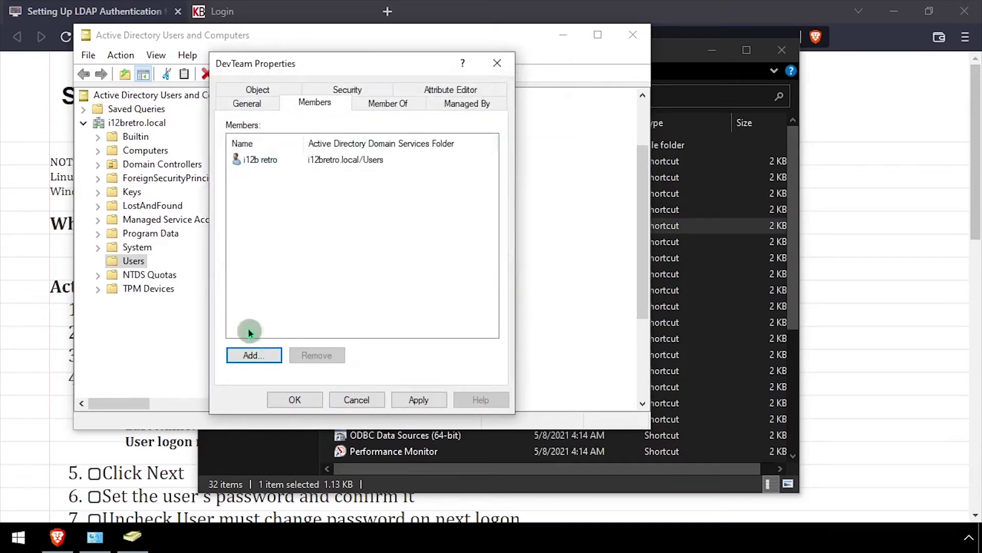
{"action": "left_click", "coordinate": [427, 401]}
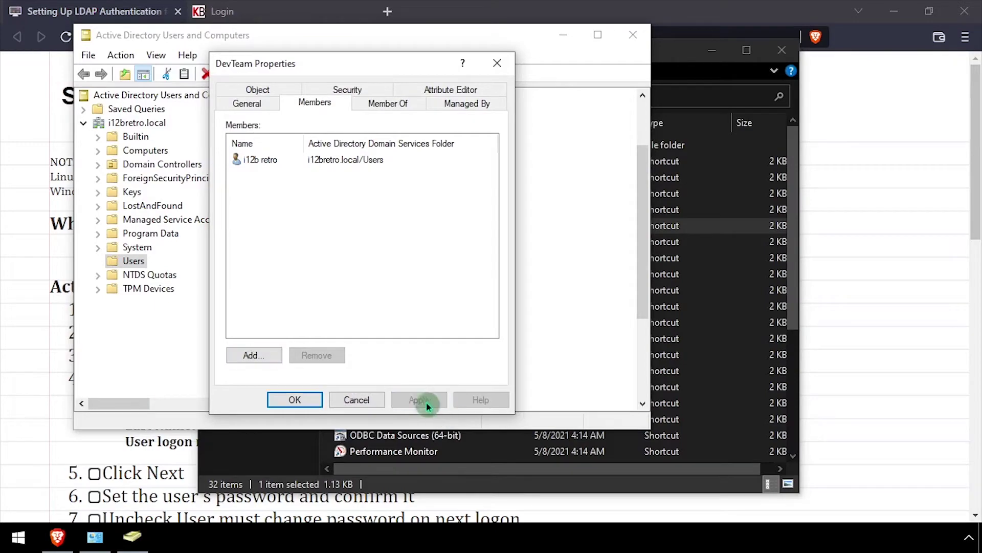
{"action": "left_click", "coordinate": [312, 404]}
Step: Close the AD windows, then browse File Explorer to E:\xampp\php and select php.ini
{"action": "left_click", "coordinate": [631, 36]}
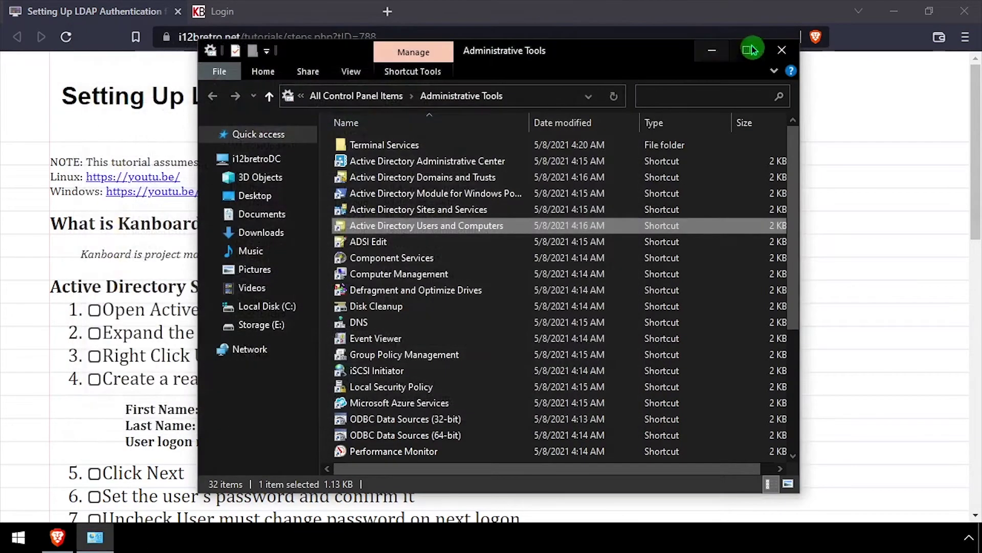
{"action": "left_click", "coordinate": [782, 50]}
{"action": "scroll", "coordinate": [133, 313], "scroll_direction": "down", "scroll_amount": 6}
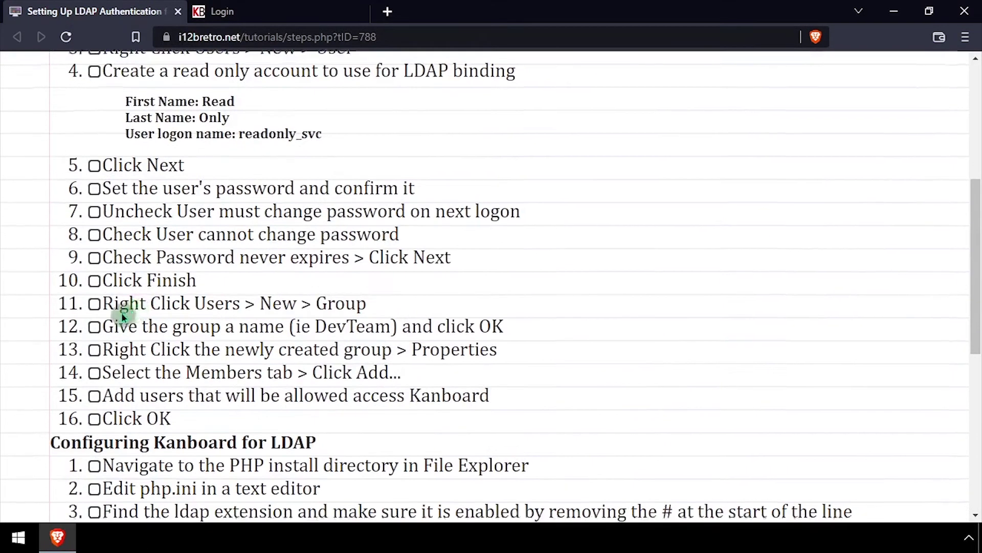
{"action": "scroll", "coordinate": [123, 317], "scroll_direction": "down", "scroll_amount": 6}
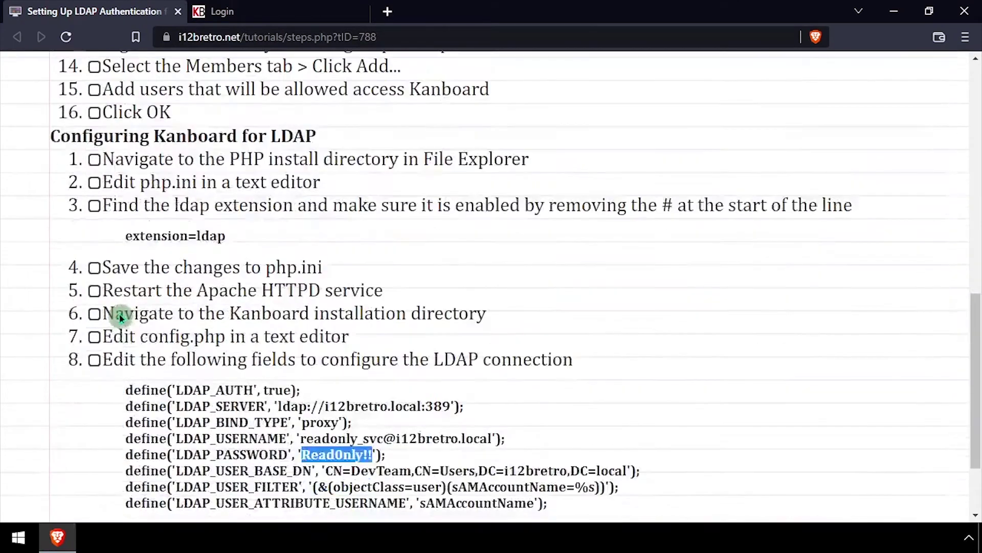
{"action": "right_click", "coordinate": [19, 536]}
{"action": "left_click", "coordinate": [90, 419]}
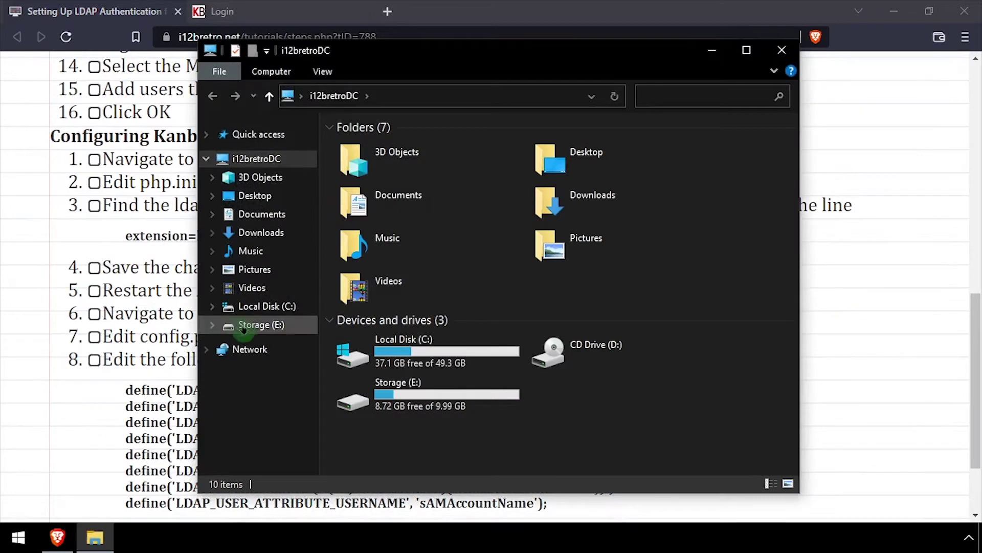
{"action": "left_click", "coordinate": [250, 330]}
{"action": "double_click", "coordinate": [402, 282]}
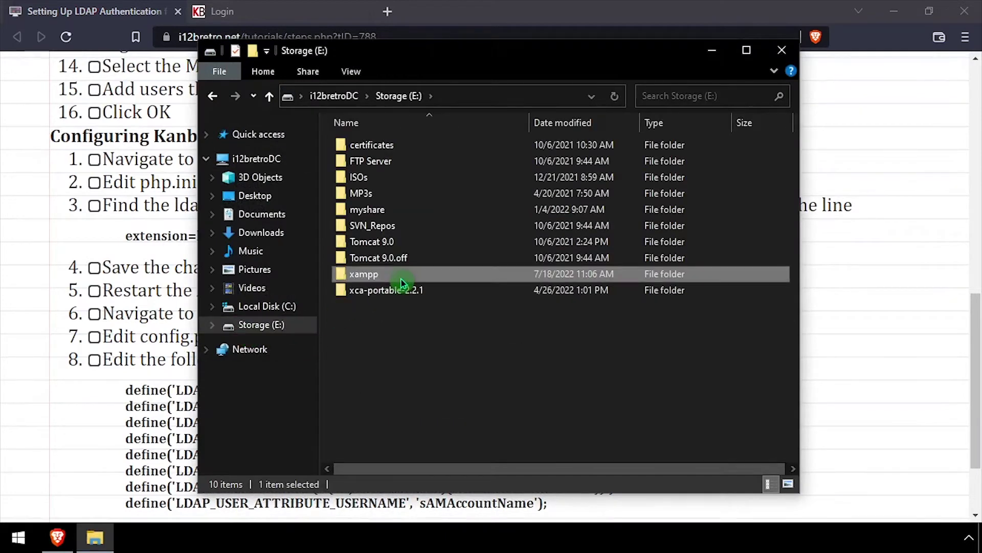
{"action": "double_click", "coordinate": [365, 337]}
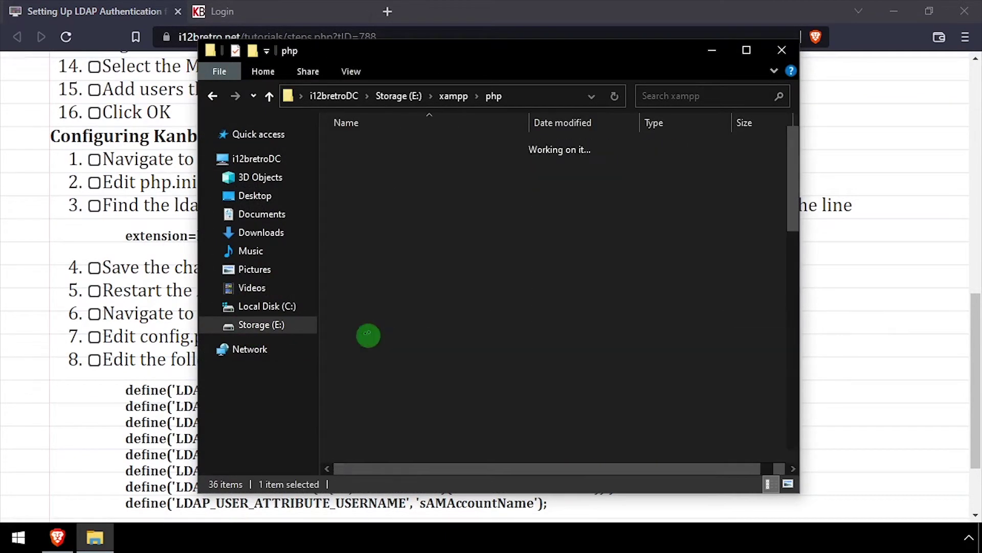
{"action": "scroll", "coordinate": [365, 337], "scroll_direction": "down", "scroll_amount": 10}
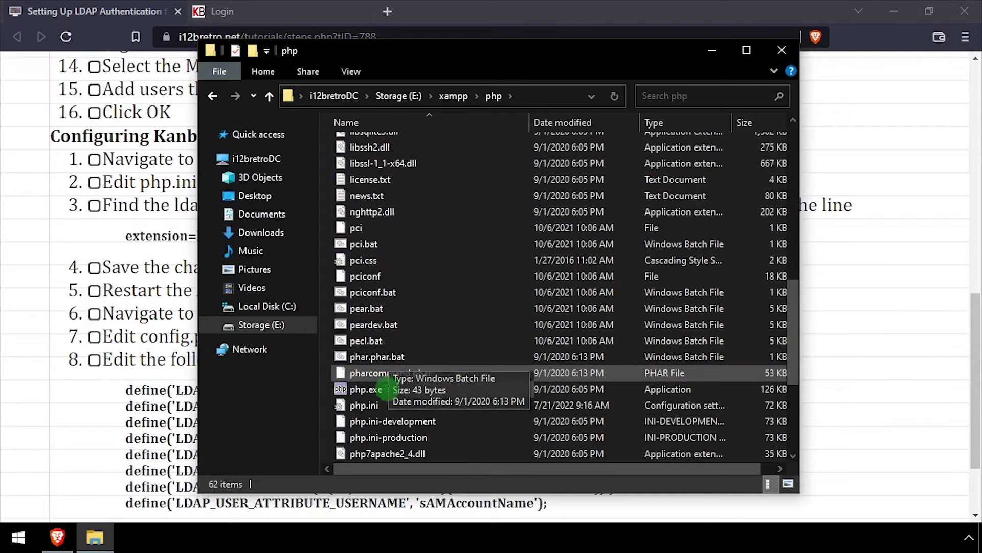
{"action": "left_click", "coordinate": [366, 405]}
Step: Uncomment extension=ldap in php.ini in Notepad, save the file and close Notepad
{"action": "double_click", "coordinate": [366, 405]}
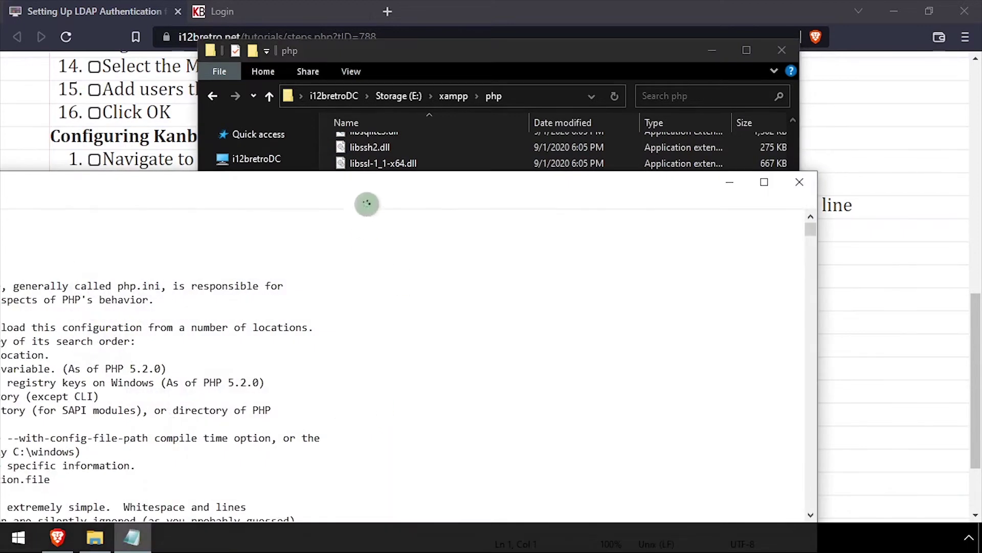
{"action": "double_click", "coordinate": [381, 184]}
{"action": "key", "text": "ctrl+f"}
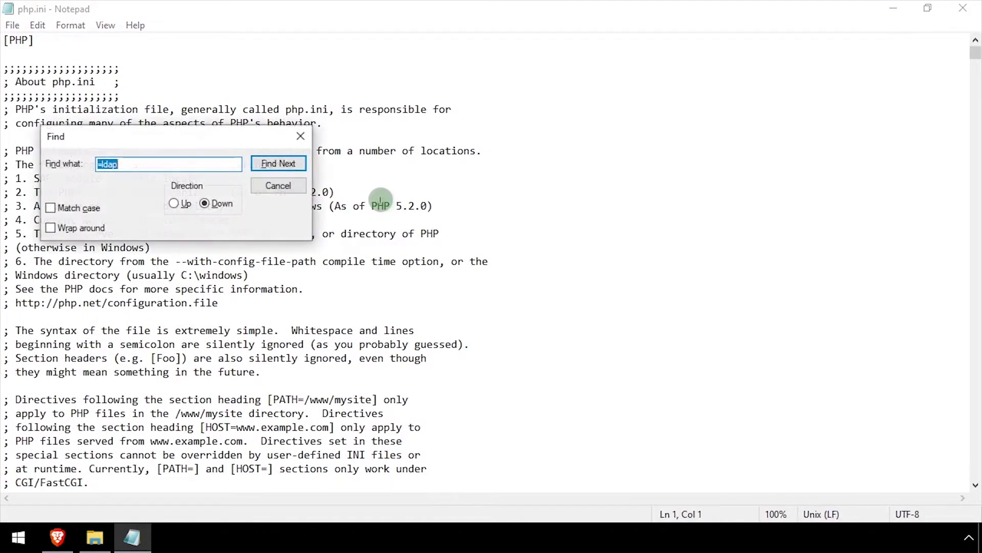
{"action": "key", "text": "Return"}
{"action": "key", "text": "Escape"}
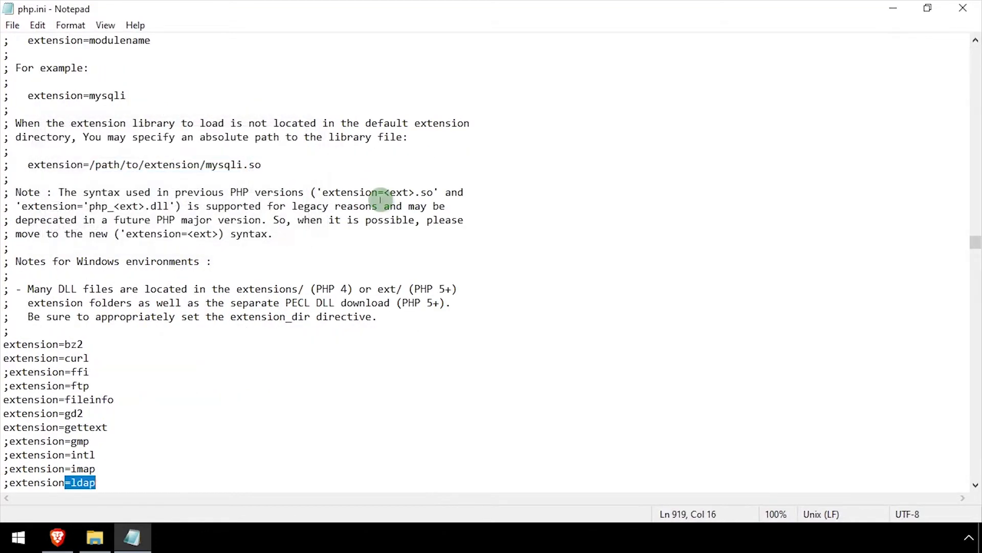
{"action": "key", "text": "Delete"}
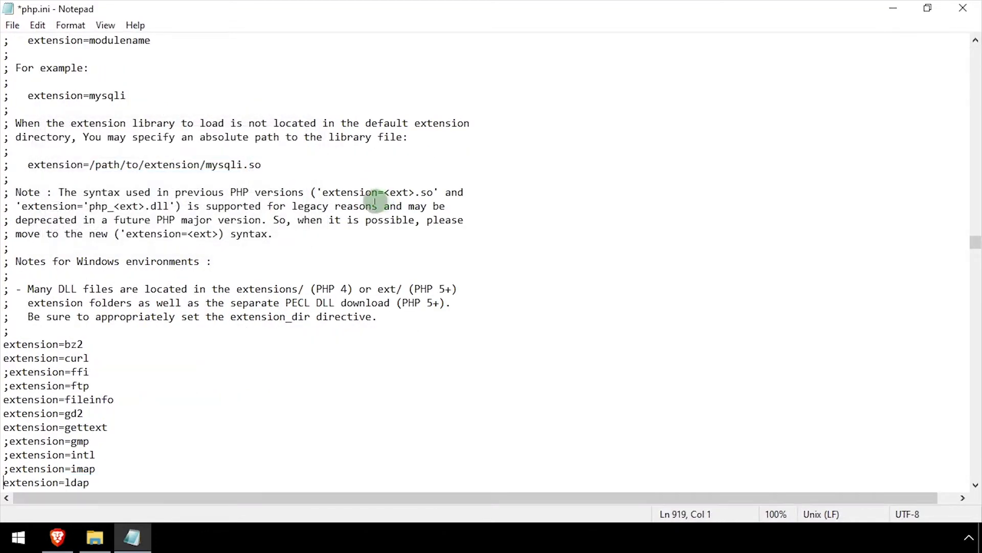
{"action": "left_click", "coordinate": [12, 26]}
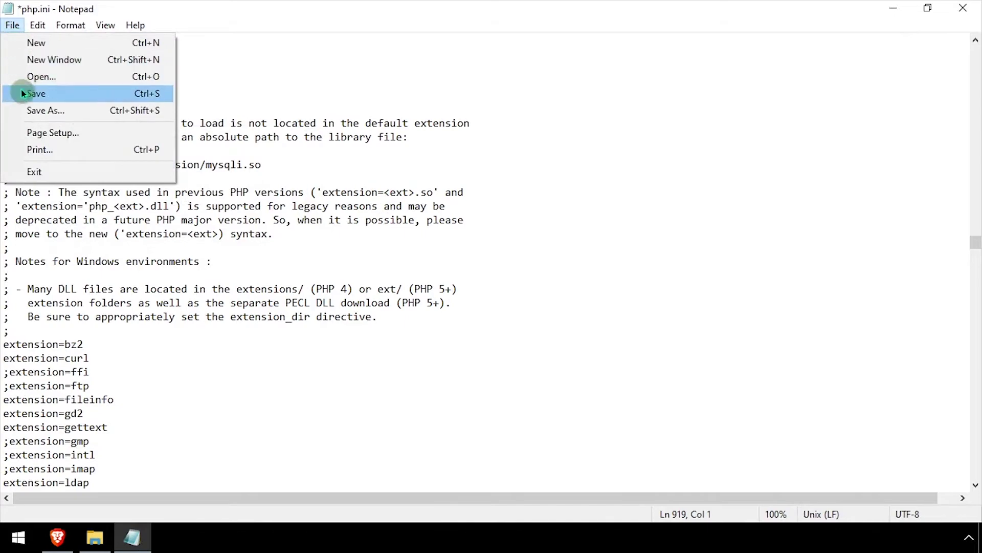
{"action": "left_click", "coordinate": [22, 92]}
{"action": "left_click", "coordinate": [12, 25]}
{"action": "left_click", "coordinate": [31, 169]}
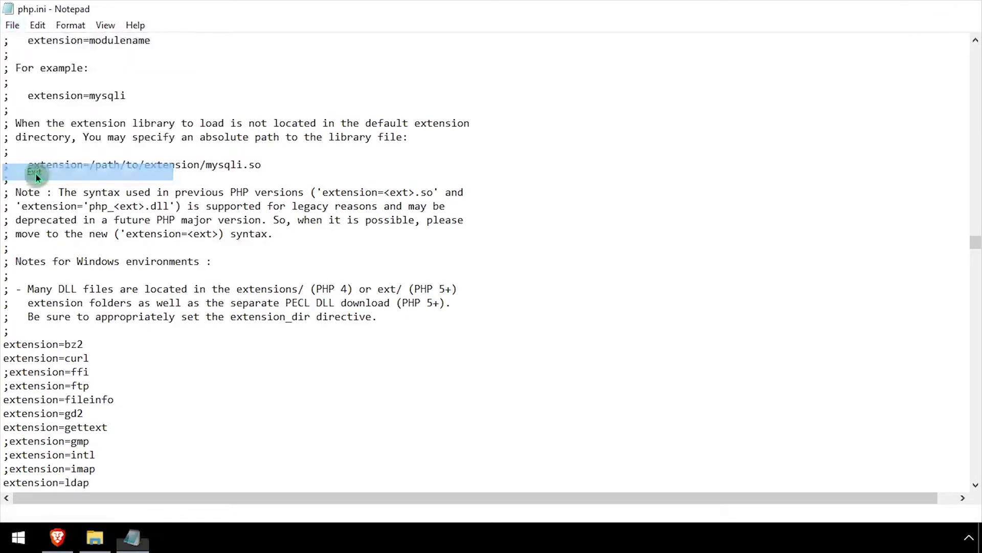
Step: Open E:\xampp\htdocs\kanboard\config.php in Notepad++, tiled right of the tutorial browser
{"action": "left_click", "coordinate": [454, 96]}
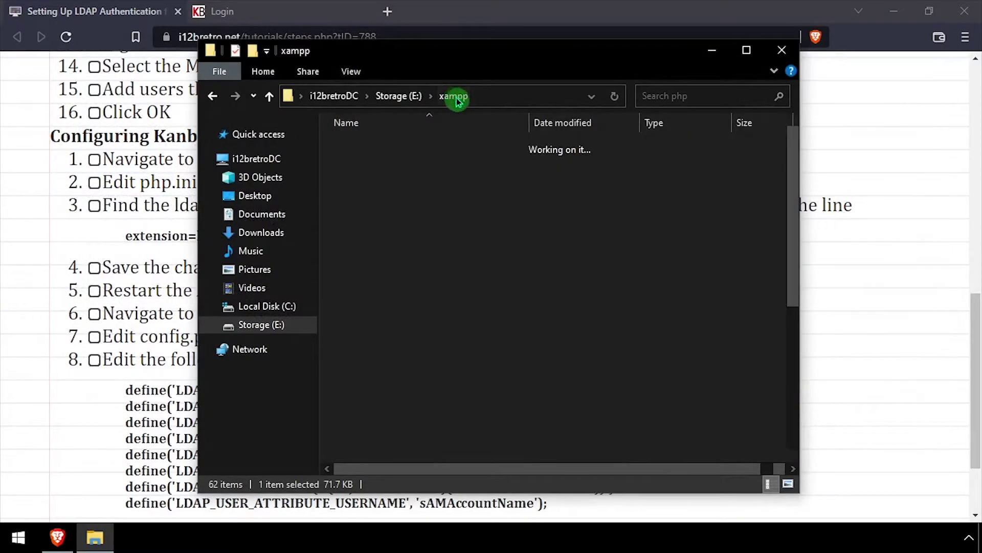
{"action": "left_click", "coordinate": [377, 210]}
{"action": "double_click", "coordinate": [377, 210]}
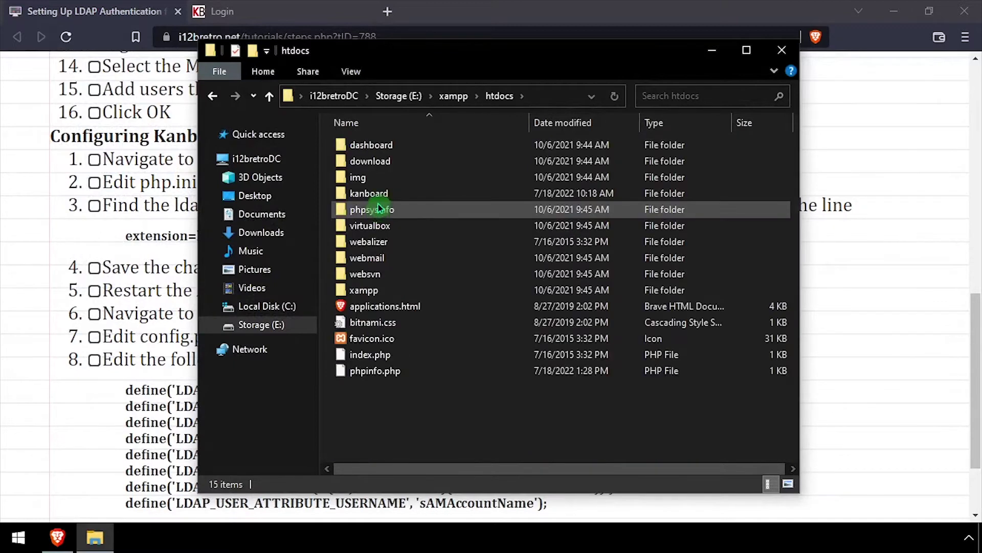
{"action": "double_click", "coordinate": [380, 198]}
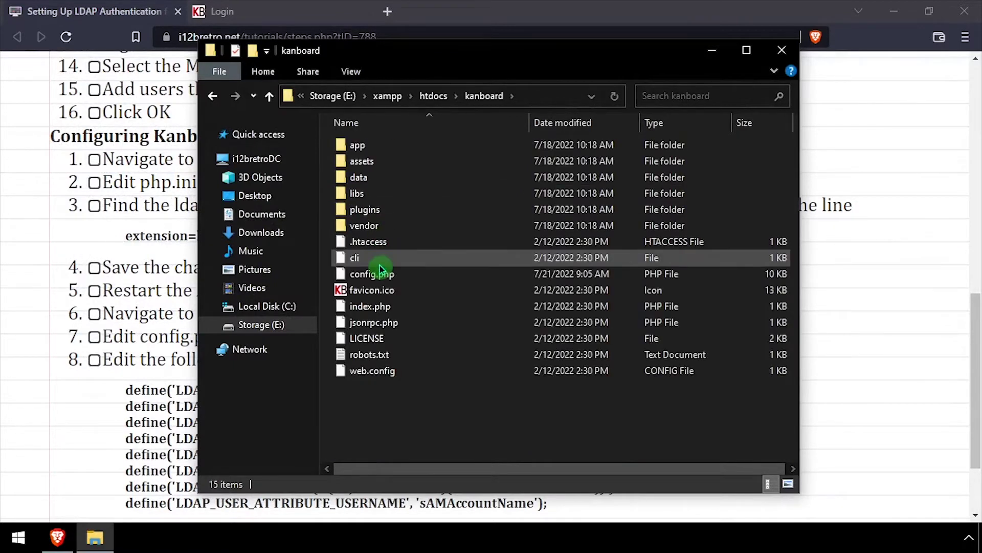
{"action": "left_click", "coordinate": [378, 274]}
{"action": "right_click", "coordinate": [378, 276]}
{"action": "left_click", "coordinate": [447, 308]}
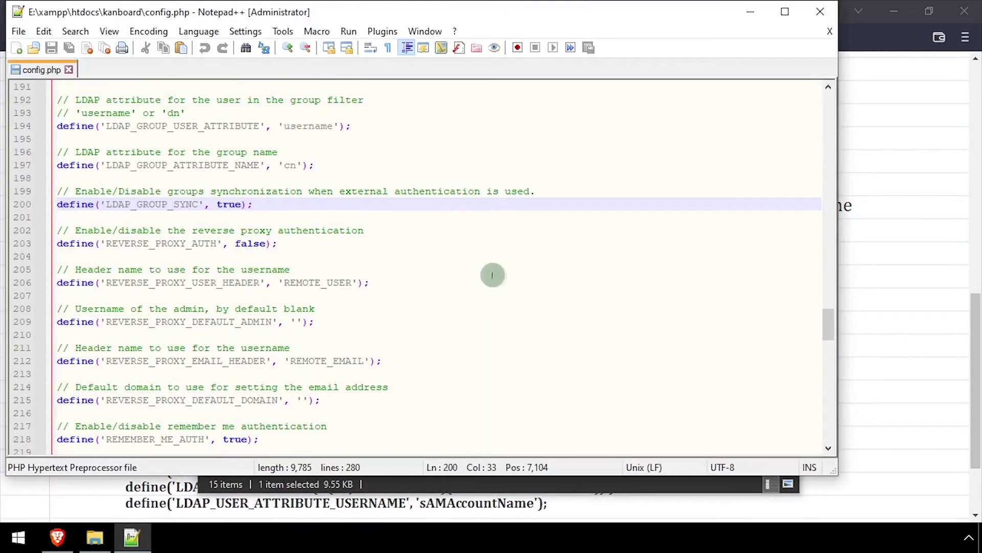
{"action": "key", "text": "super+Right"}
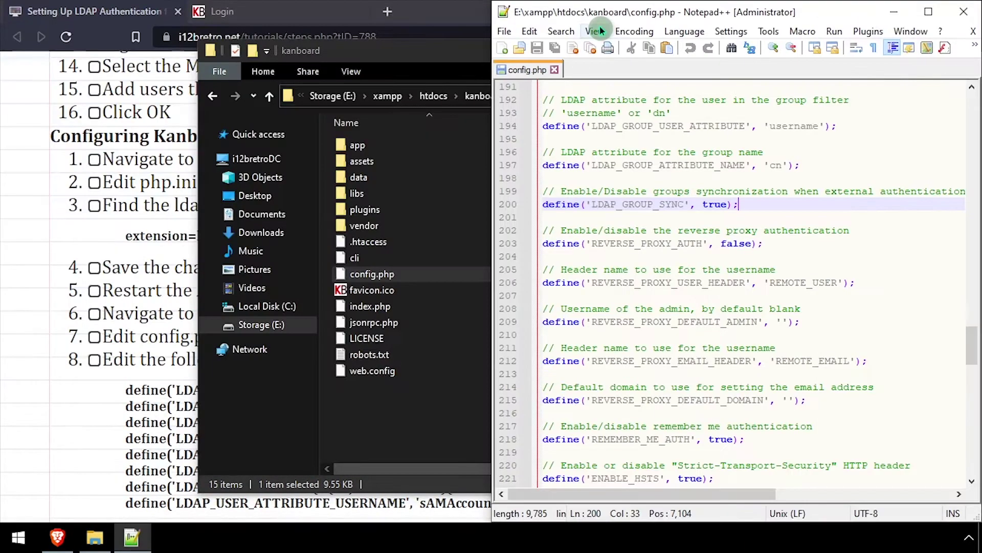
{"action": "left_click", "coordinate": [397, 422]}
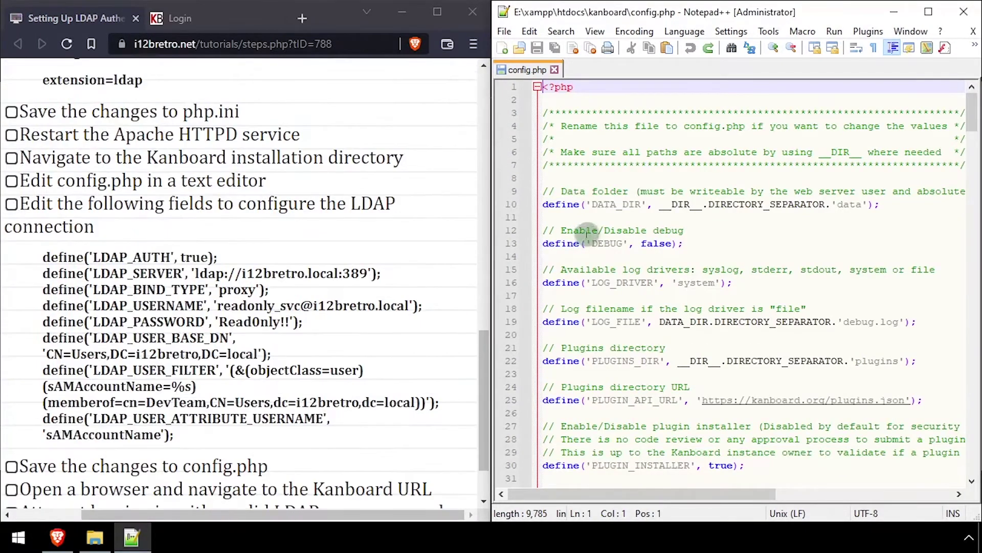
{"action": "left_click", "coordinate": [586, 204]}
Step: Find the LDAP settings in config.php and set LDAP_AUTH to true
{"action": "key", "text": "ctrl+f"}
{"action": "type", "text": "ldap_auth"}
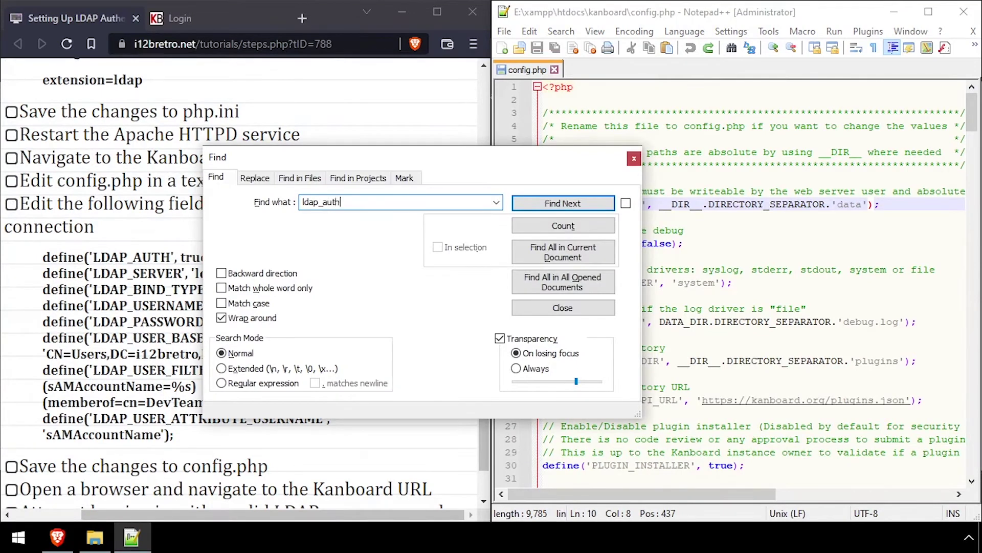
{"action": "key", "text": "Return"}
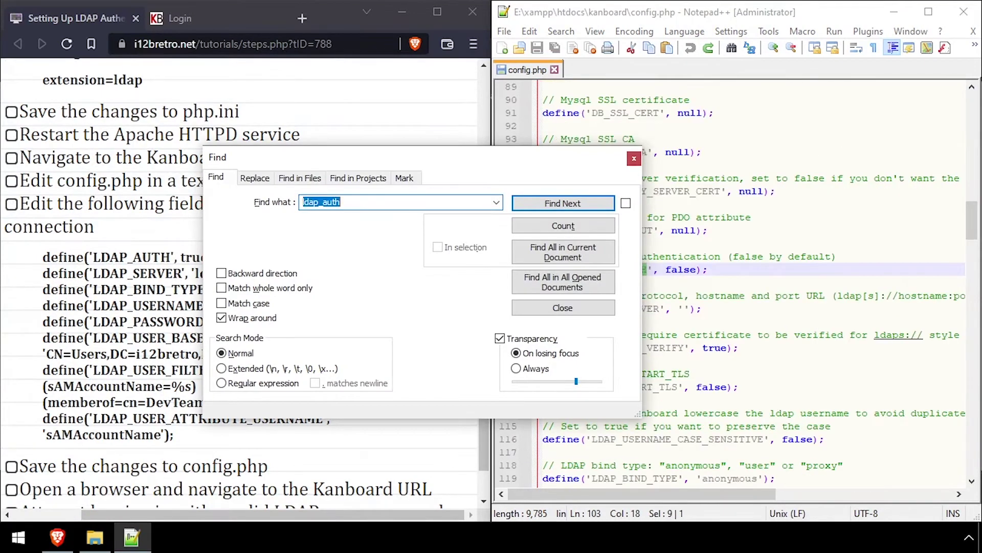
{"action": "key", "text": "Escape"}
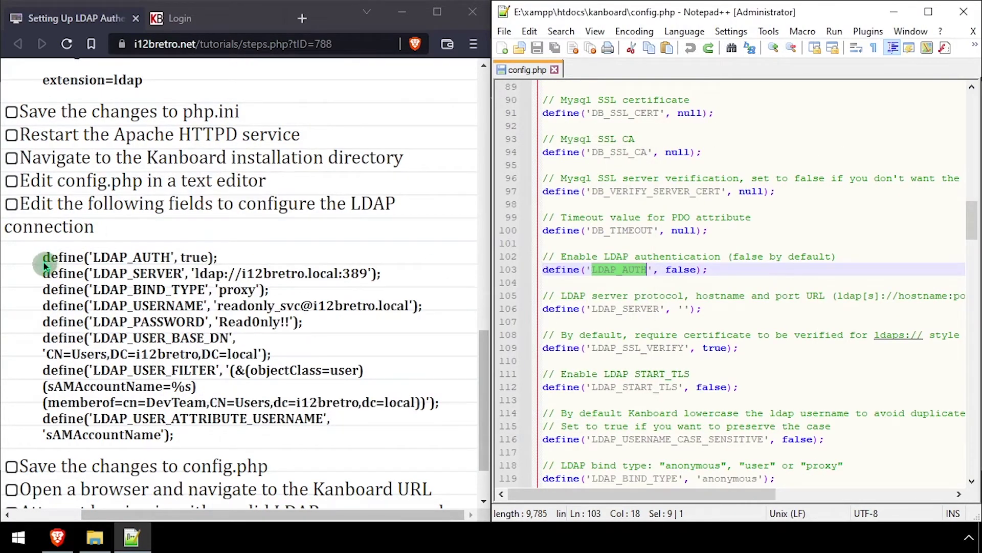
{"action": "left_click_drag", "start_coordinate": [43, 262], "coordinate": [223, 266]}
{"action": "key", "text": "ctrl+c"}
{"action": "left_click", "coordinate": [504, 270]}
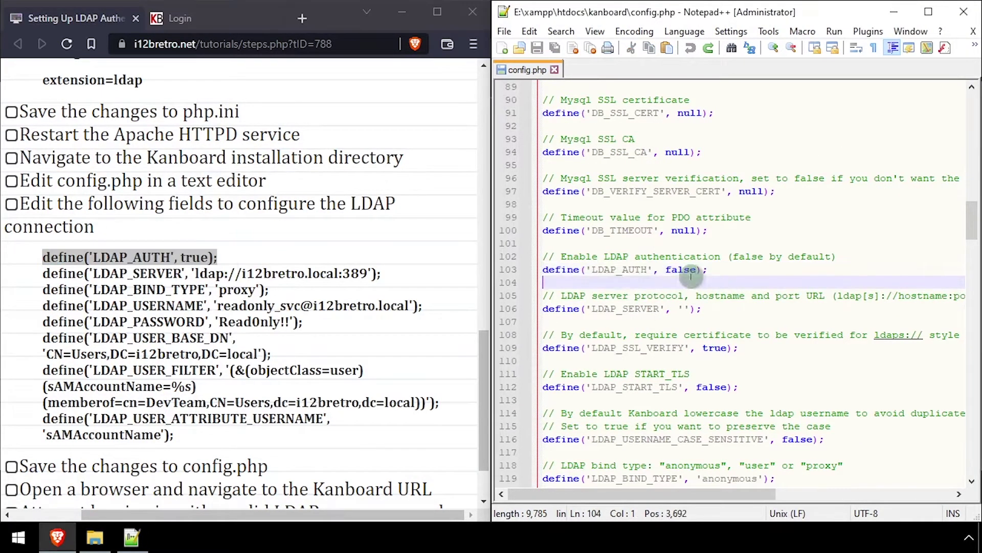
{"action": "key", "text": "ctrl+v"}
{"action": "key", "text": "Return"}
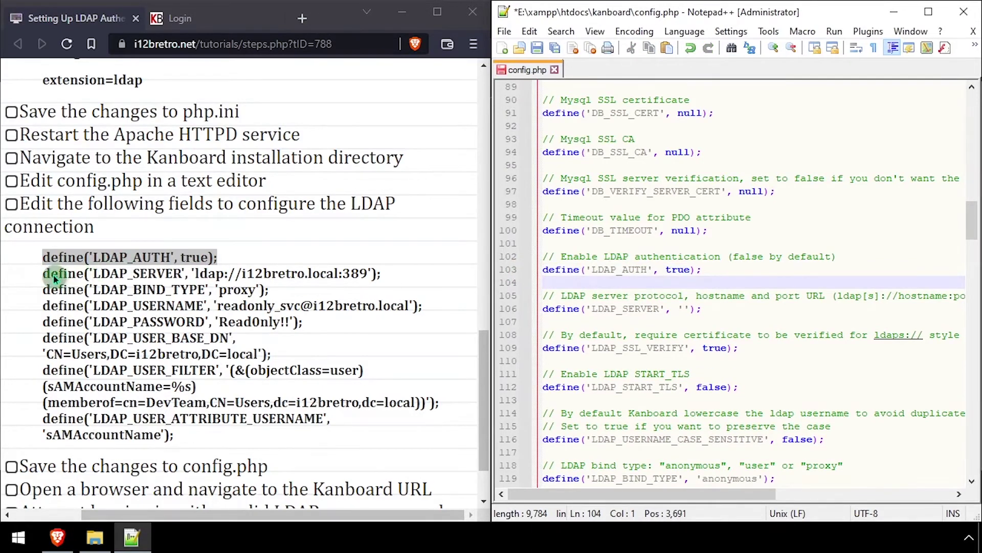
Step: Set LDAP_SERVER to ldap://i12bretro.local:389 and LDAP_BIND_TYPE to 'proxy'
{"action": "left_click_drag", "start_coordinate": [45, 274], "coordinate": [385, 276]}
{"action": "key", "text": "ctrl+c"}
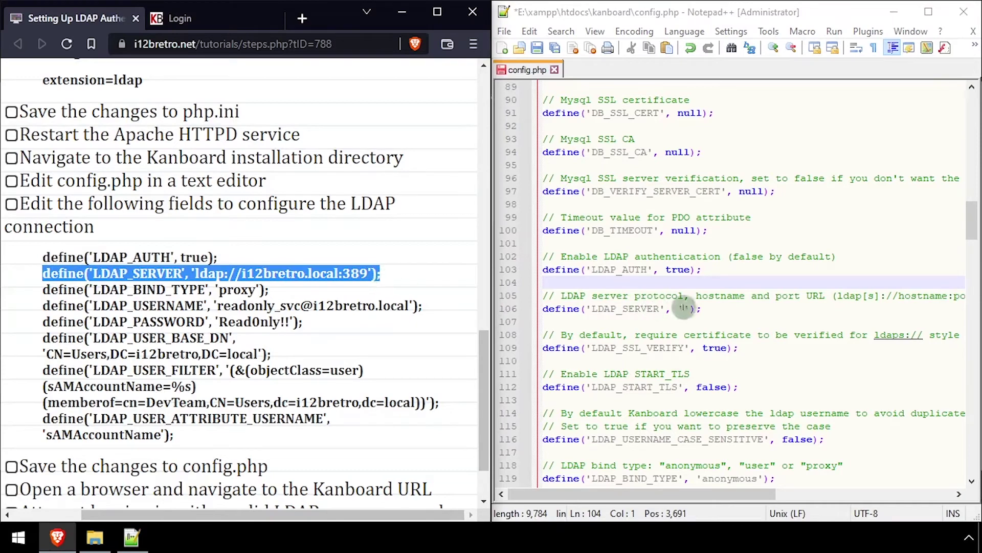
{"action": "left_click", "coordinate": [684, 308]}
{"action": "key", "text": "Home"}
{"action": "key", "text": "shift+End"}
{"action": "key", "text": "ctrl+v"}
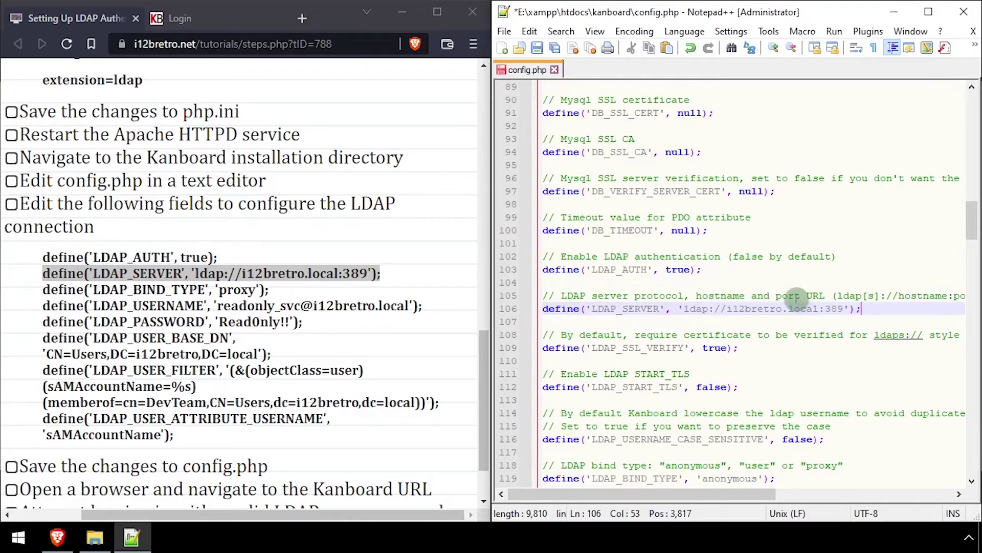
{"action": "scroll", "coordinate": [796, 312], "scroll_direction": "down", "scroll_amount": 2}
{"action": "scroll", "coordinate": [795, 320], "scroll_direction": "down", "scroll_amount": 2}
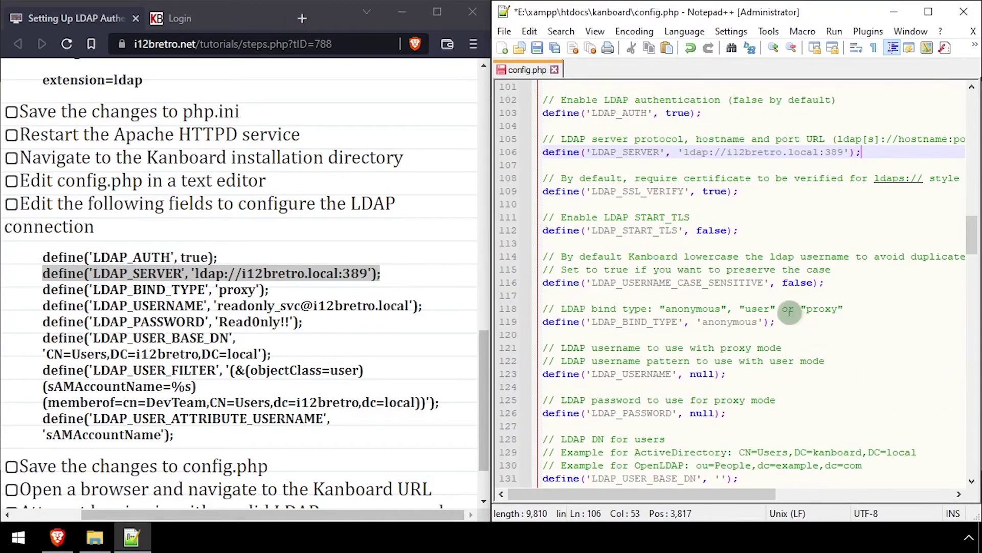
{"action": "double_click", "coordinate": [732, 321]}
{"action": "type", "text": "proxy"}
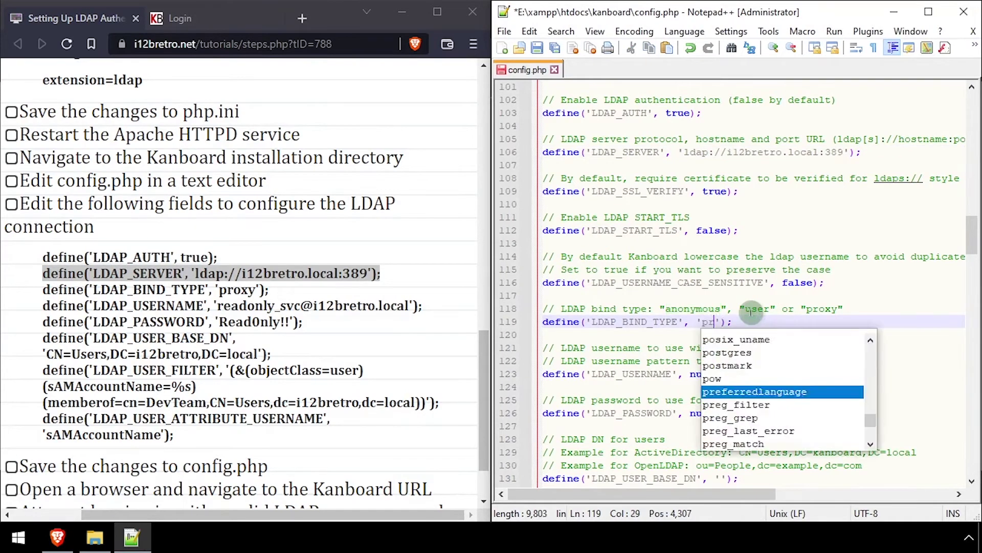
Step: Replace LDAP_USERNAME and LDAP_PASSWORD with the service account's credentials from the tutorial
{"action": "scroll", "coordinate": [747, 317], "scroll_direction": "down", "scroll_amount": 1}
{"action": "scroll", "coordinate": [747, 317], "scroll_direction": "down", "scroll_amount": 1}
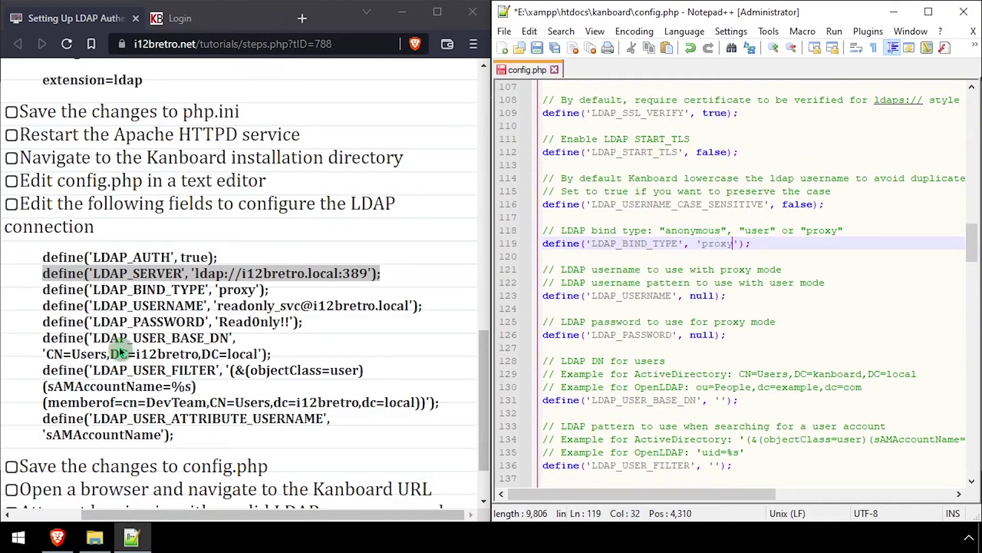
{"action": "left_click_drag", "start_coordinate": [44, 307], "coordinate": [313, 326]}
{"action": "left_click", "coordinate": [767, 298]}
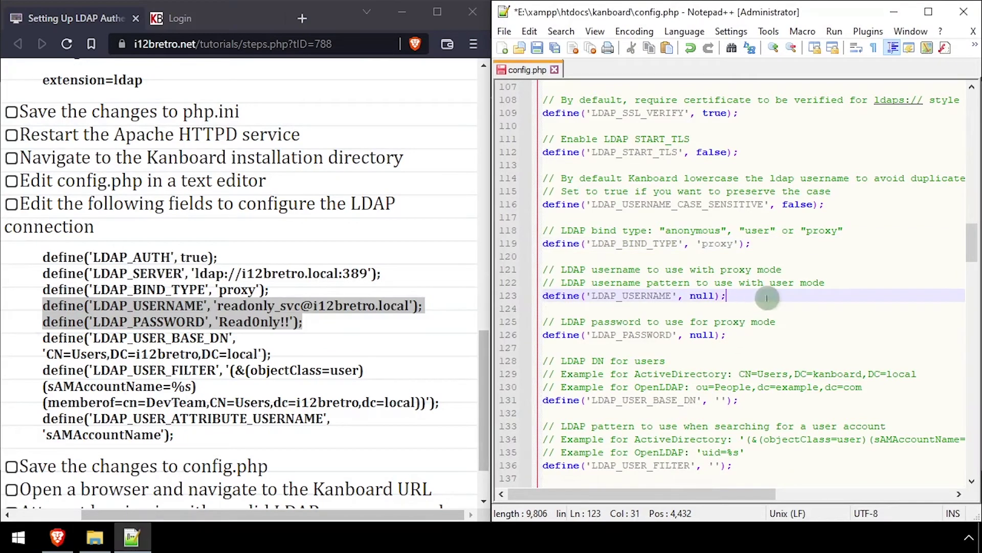
{"action": "key", "text": "shift+Home"}
{"action": "key", "text": "ctrl+v"}
{"action": "key", "text": "shift+Home"}
{"action": "key", "text": "ctrl+x"}
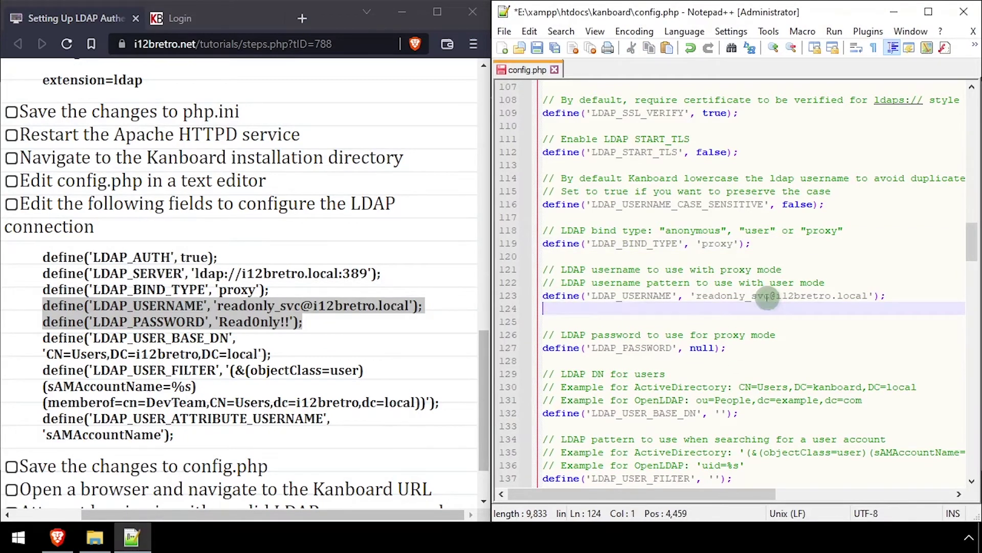
{"action": "key", "text": "Down"}
{"action": "key", "text": "Down"}
{"action": "key", "text": "Down"}
{"action": "key", "text": "shift+End"}
{"action": "key", "text": "ctrl+v"}
{"action": "key", "text": "Up"}
{"action": "key", "text": "Up"}
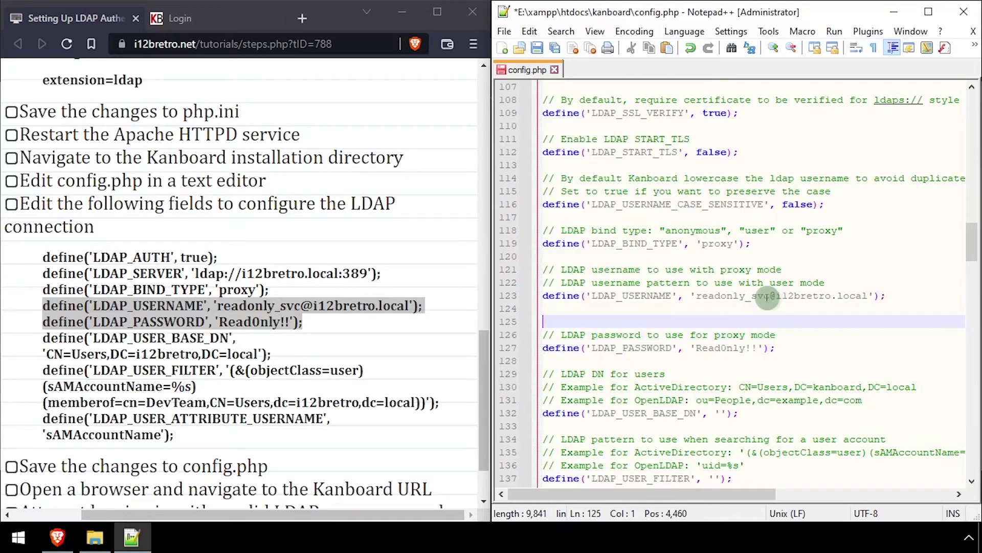
{"action": "key", "text": "BackSpace"}
{"action": "scroll", "coordinate": [704, 339], "scroll_direction": "down", "scroll_amount": 2}
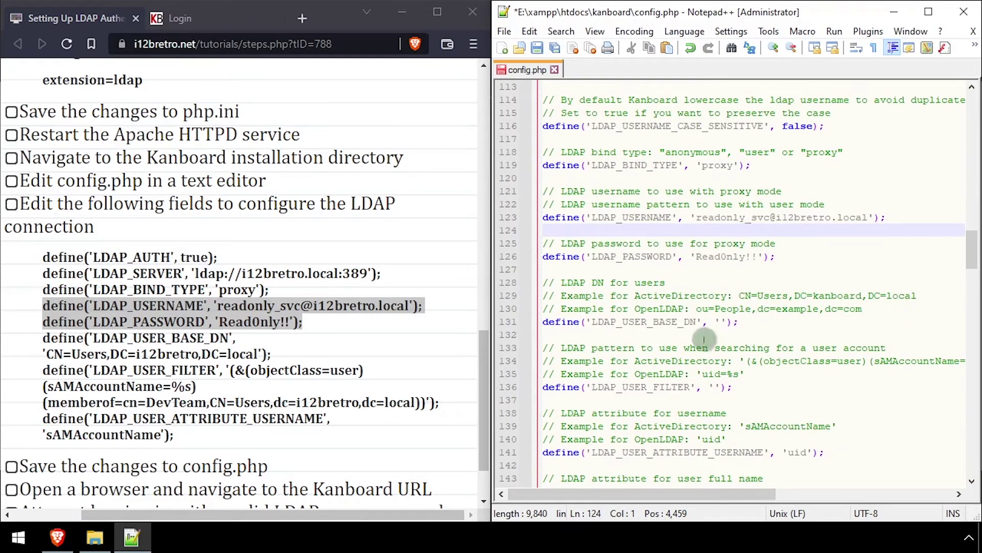
Step: Paste the tutorial's LDAP_USER_BASE_DN and DevTeam-membership LDAP_USER_FILTER into config.php
{"action": "left_click_drag", "start_coordinate": [44, 340], "coordinate": [279, 364]}
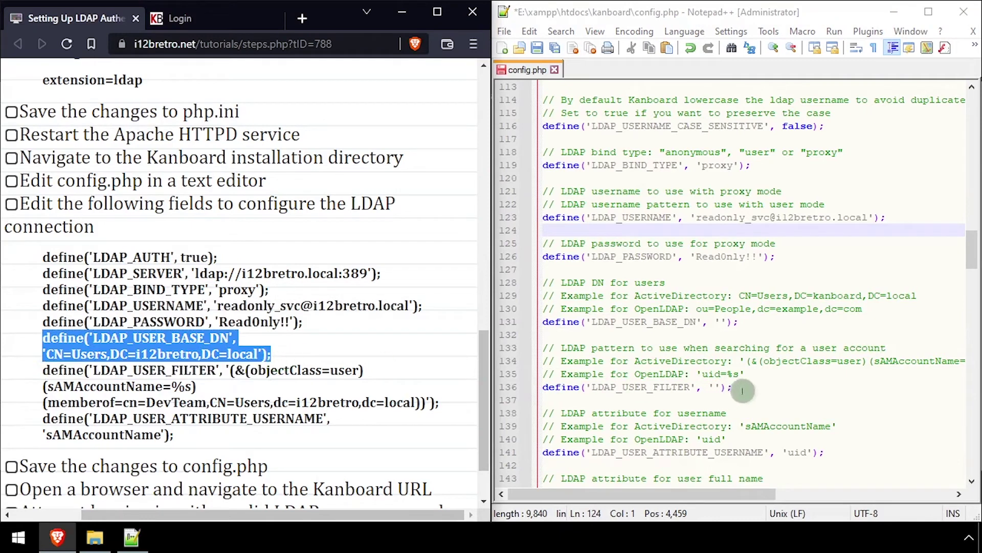
{"action": "left_click_drag", "start_coordinate": [740, 322], "coordinate": [529, 326]}
{"action": "key", "text": "ctrl+v"}
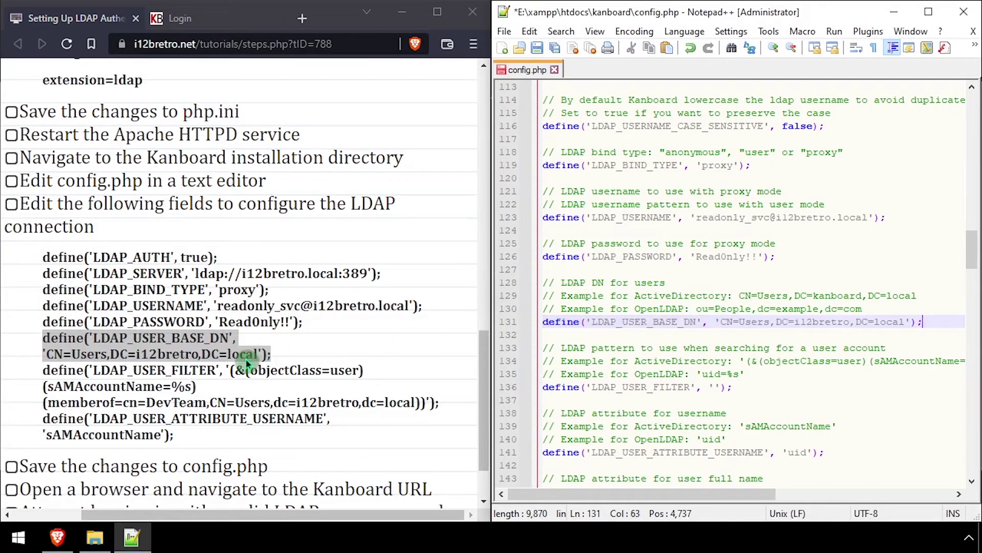
{"action": "left_click_drag", "start_coordinate": [44, 371], "coordinate": [445, 404]}
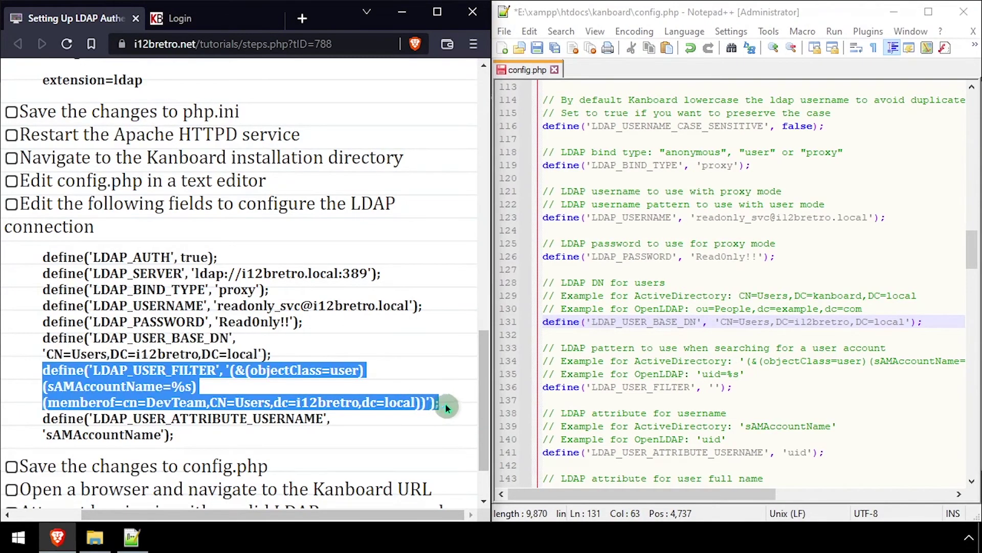
{"action": "left_click", "coordinate": [767, 390]}
{"action": "key", "text": "shift+Home"}
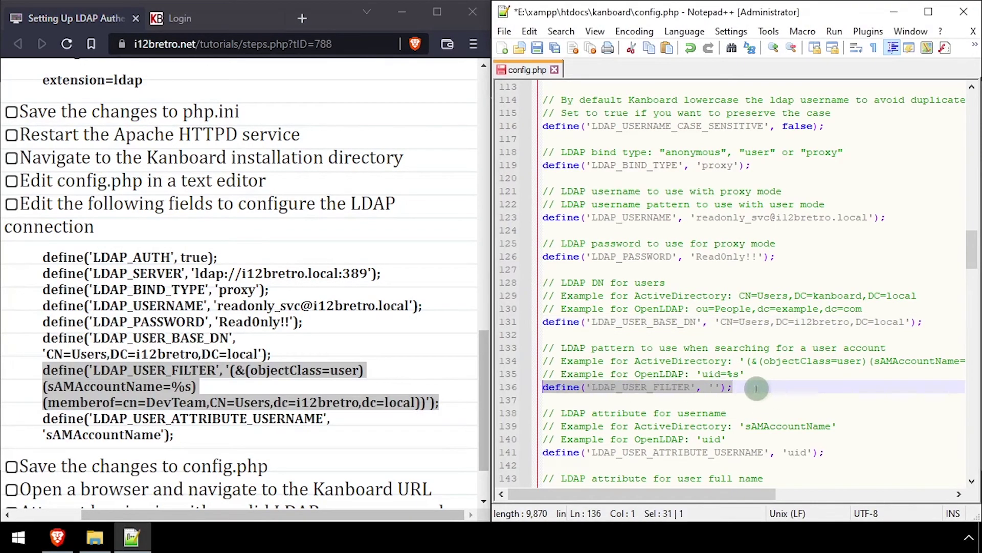
{"action": "key", "text": "ctrl+v"}
Step: Change LDAP_USER_ATTRIBUTE_USERNAME from 'uid' to 'sAMAccountName' and save config.php
{"action": "key", "text": "Home"}
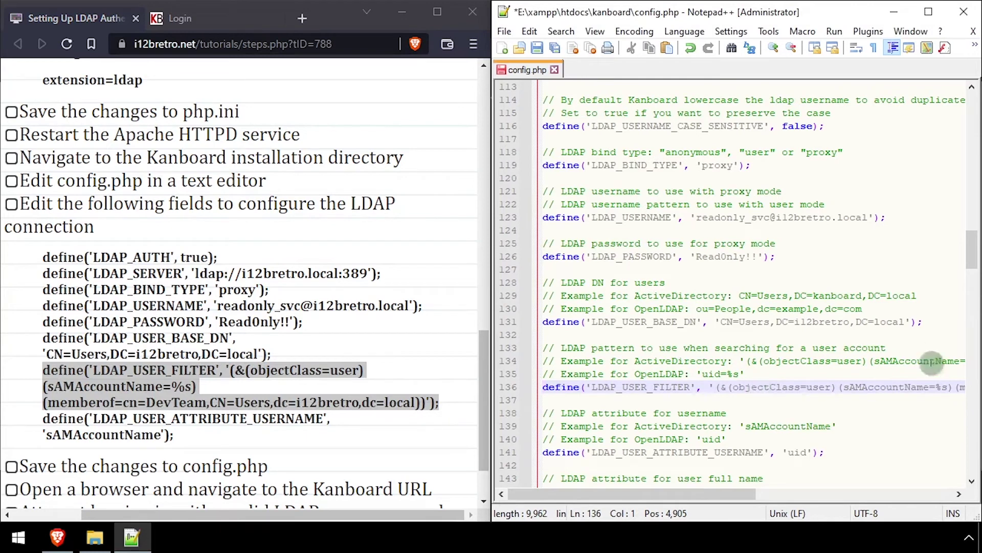
{"action": "left_click", "coordinate": [794, 427]}
{"action": "double_click", "coordinate": [793, 426]}
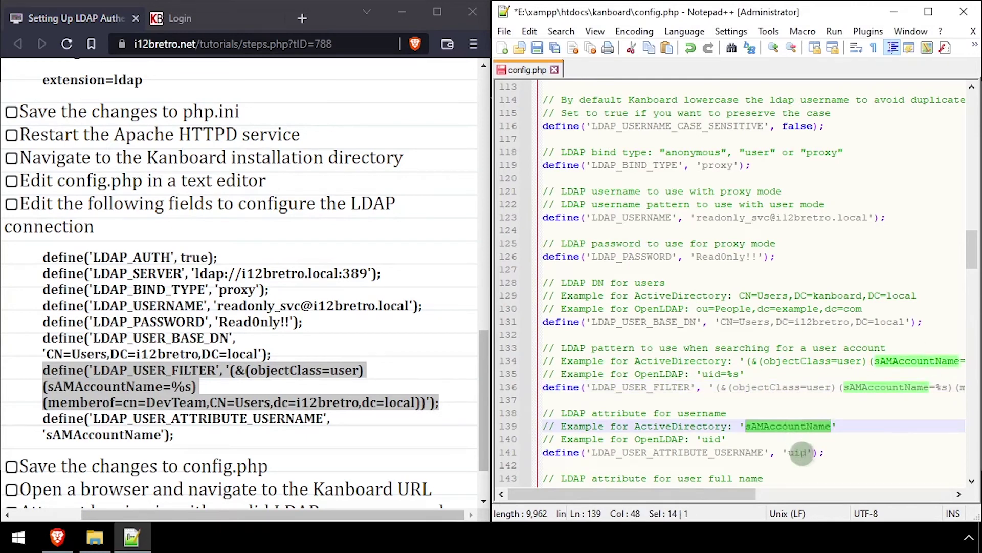
{"action": "key", "text": "ctrl+c"}
{"action": "double_click", "coordinate": [801, 452]}
{"action": "key", "text": "ctrl+v"}
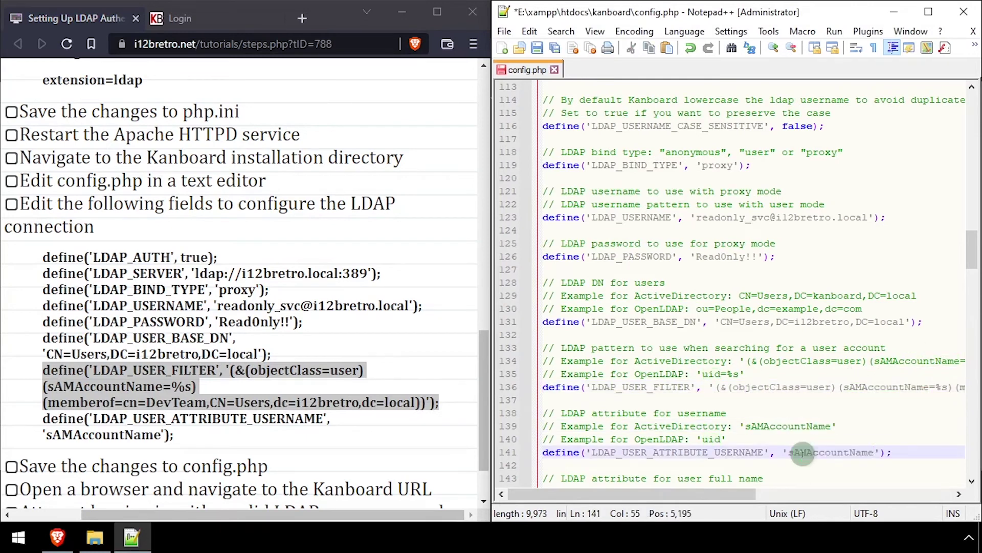
{"action": "left_click", "coordinate": [537, 51]}
{"action": "left_click", "coordinate": [165, 3]}
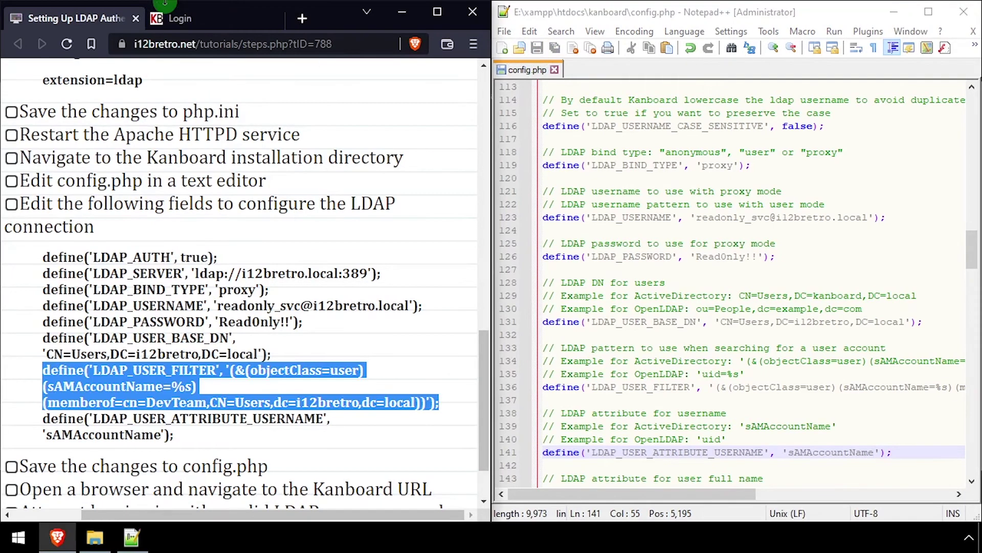
Step: Maximize the browser and reload the Kanboard login page without its query string
{"action": "left_click", "coordinate": [174, 4]}
{"action": "left_click", "coordinate": [432, 12]}
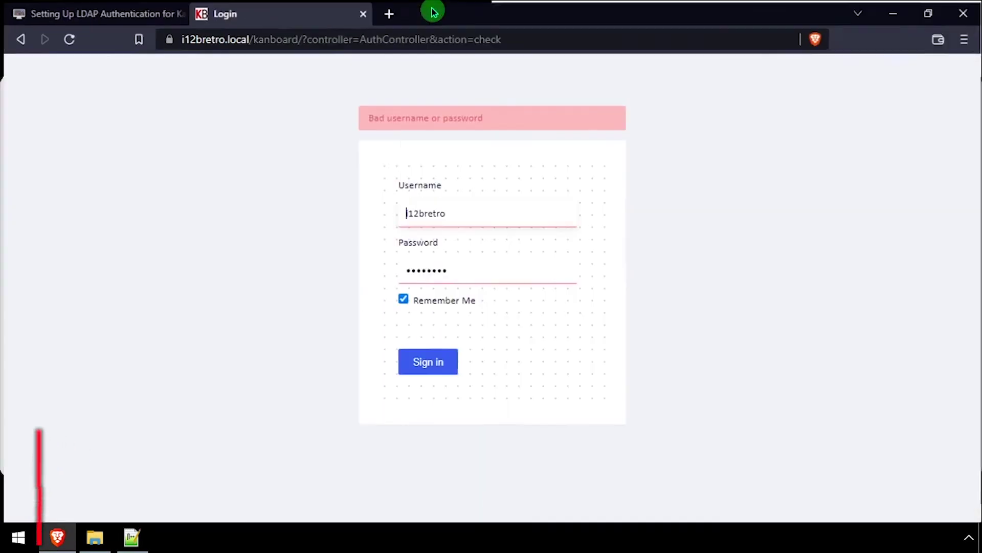
{"action": "left_click_drag", "start_coordinate": [303, 38], "coordinate": [789, 47]}
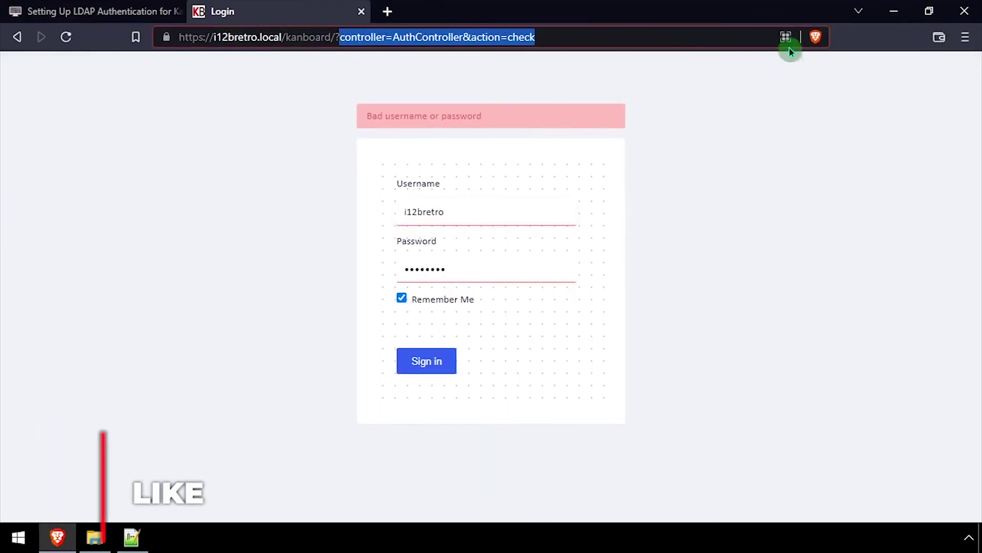
{"action": "key", "text": "BackSpace"}
{"action": "key", "text": "Return"}
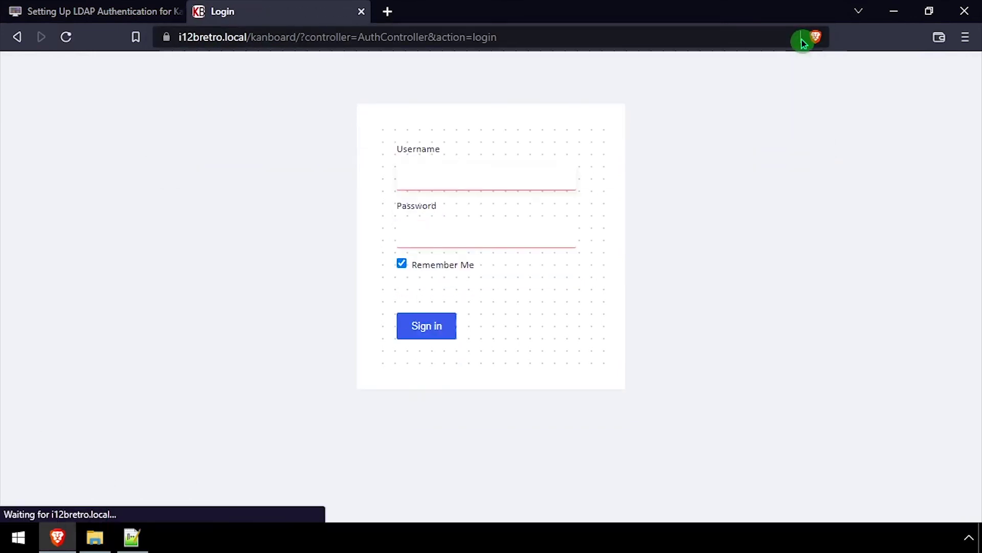
Step: Sign in with the AD user's credentials and view My profile showing account type Remote
{"action": "left_click", "coordinate": [563, 175]}
{"action": "type", "text": "i12bretro"}
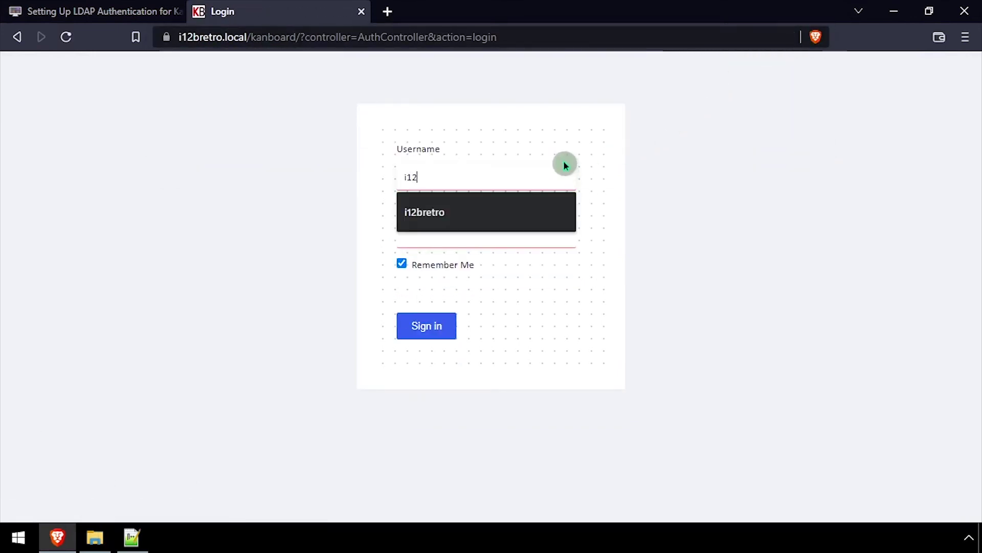
{"action": "key", "text": "Tab"}
{"action": "type", "text": "••••••••••"}
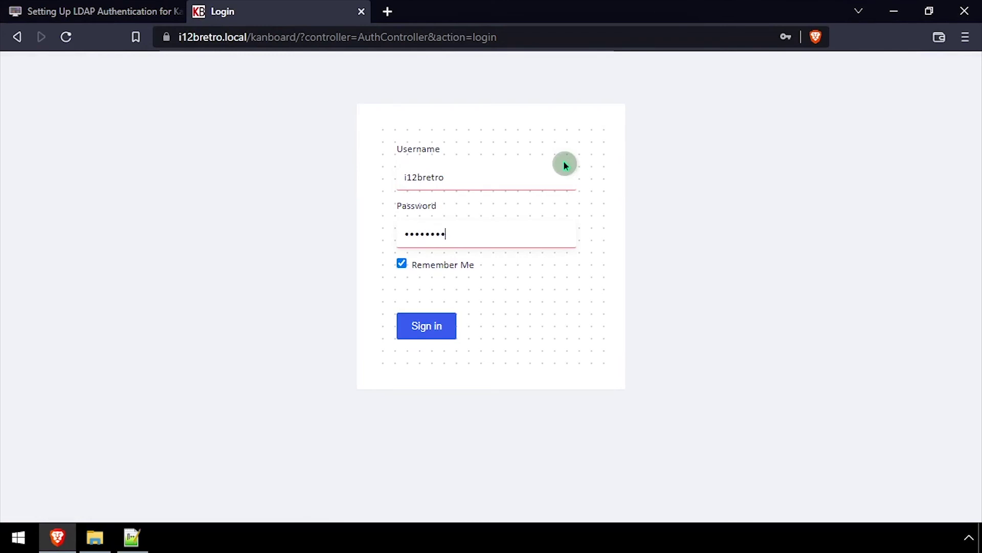
{"action": "key", "text": "Return"}
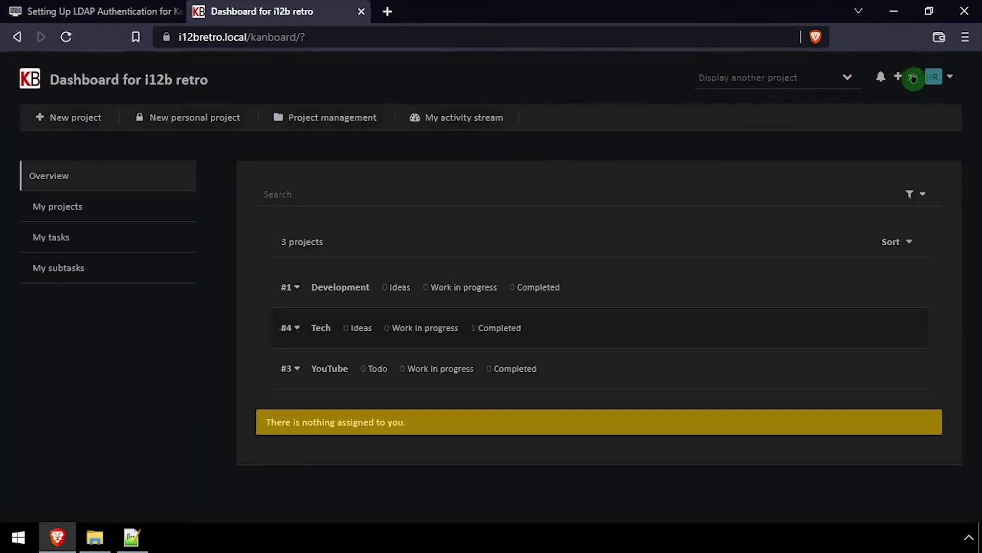
{"action": "left_click", "coordinate": [937, 81]}
{"action": "left_click", "coordinate": [816, 153]}
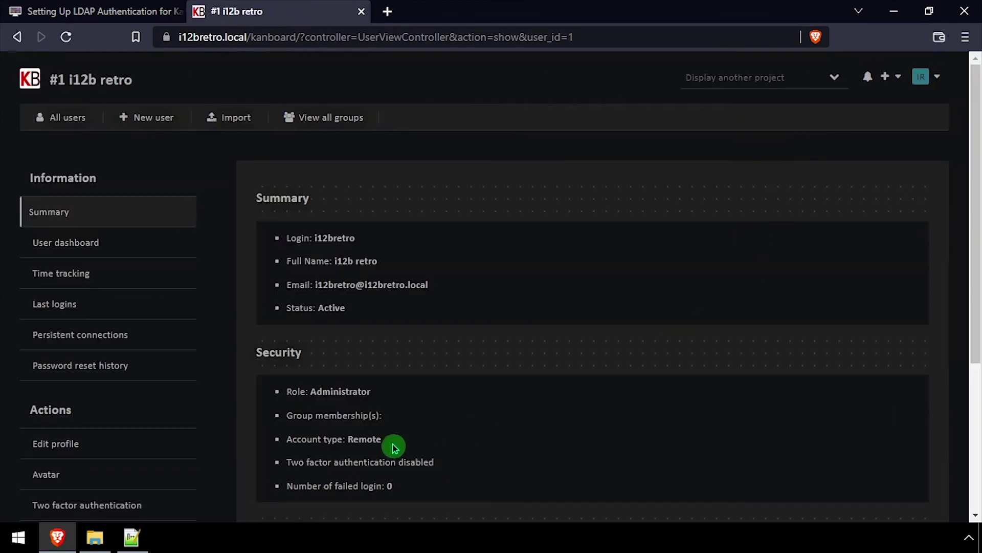
{"action": "left_click_drag", "start_coordinate": [394, 447], "coordinate": [305, 443]}
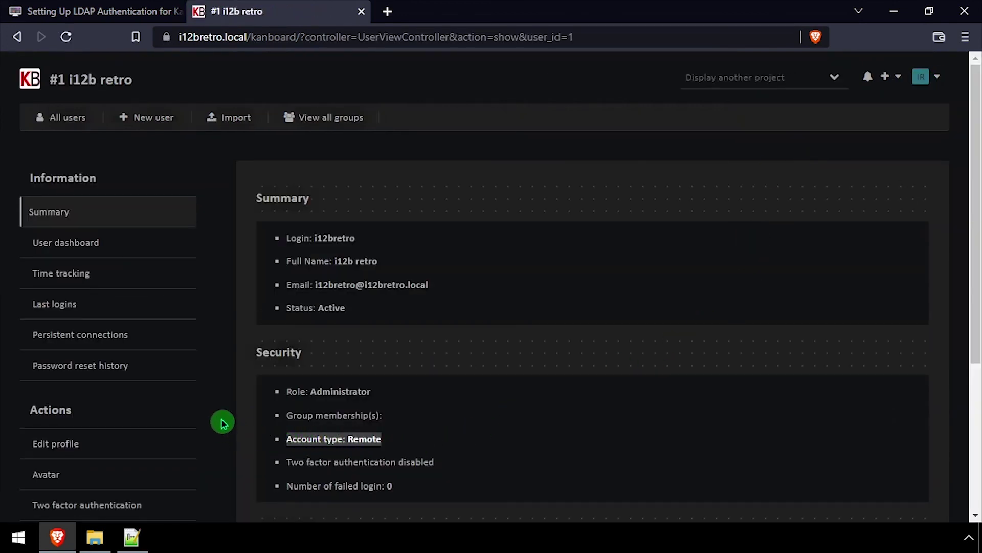